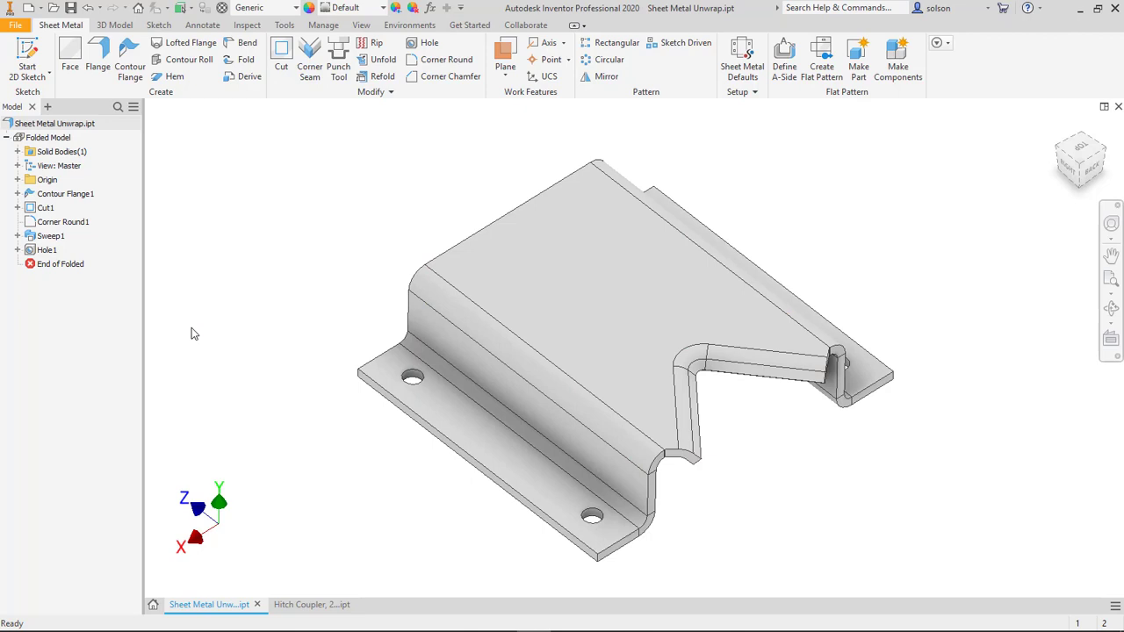
Roll the part history back above Sweep1, and restore the sweep and the holes one at a time to review the build order.
left_click_drag(48, 263, 48, 234)
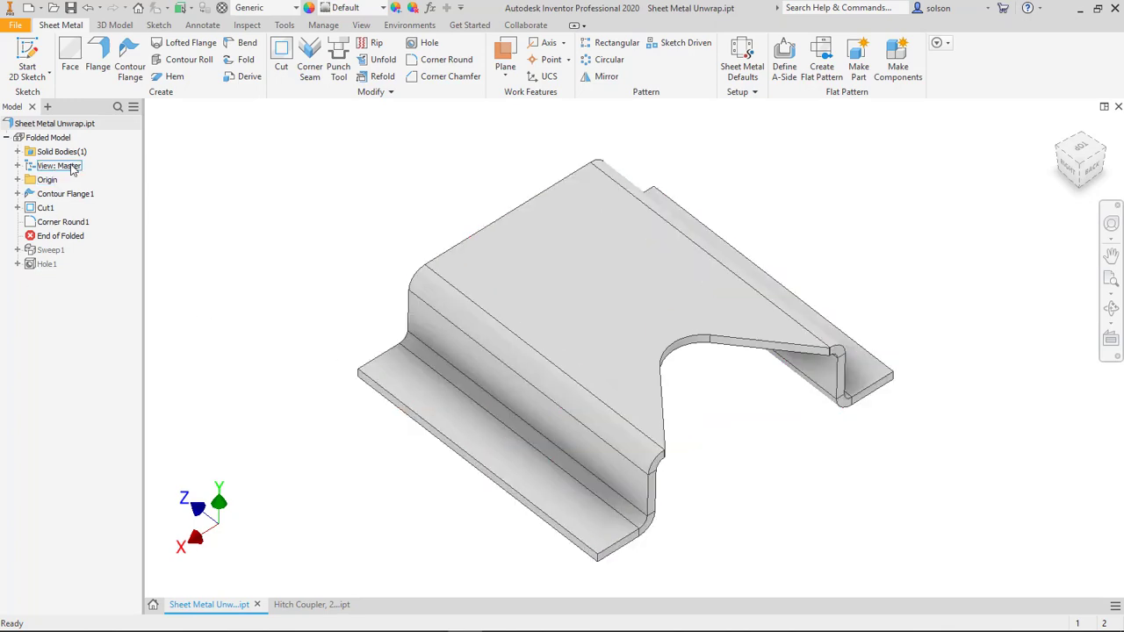
left_click_drag(60, 239, 61, 257)
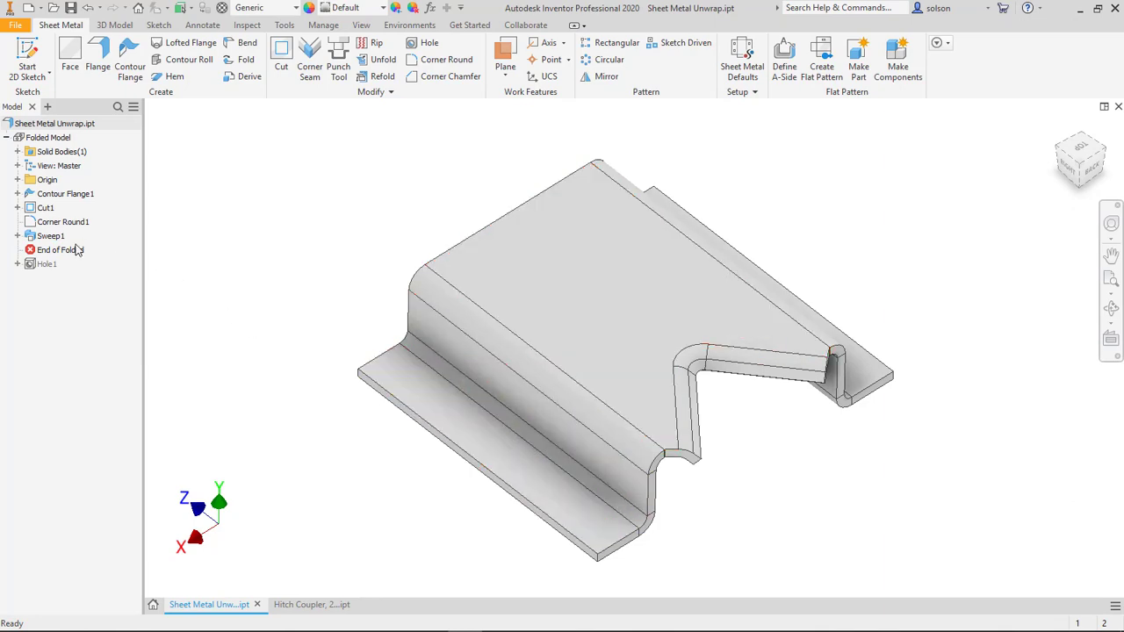
left_click_drag(72, 250, 74, 268)
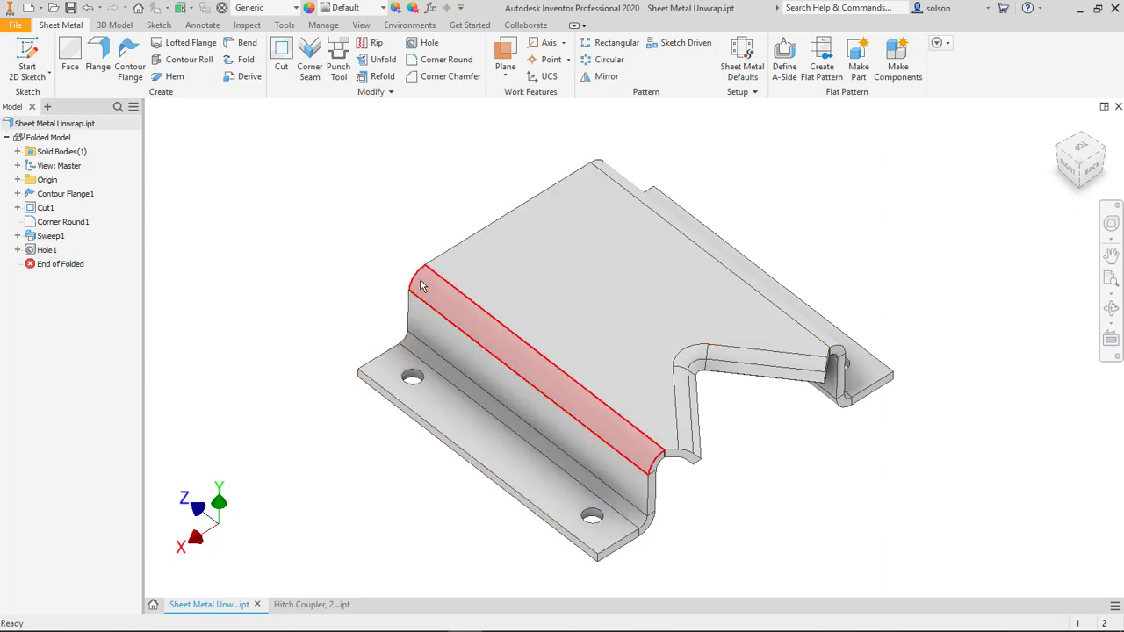
Start an Unwrap of the bracket's connected outer faces, with automatic face chaining, positioning at the origin and merged result body enabled.
middle_click_drag(428, 281, 597, 384, "shift")
middle_click_drag(198, 204, 386, 274, "shift")
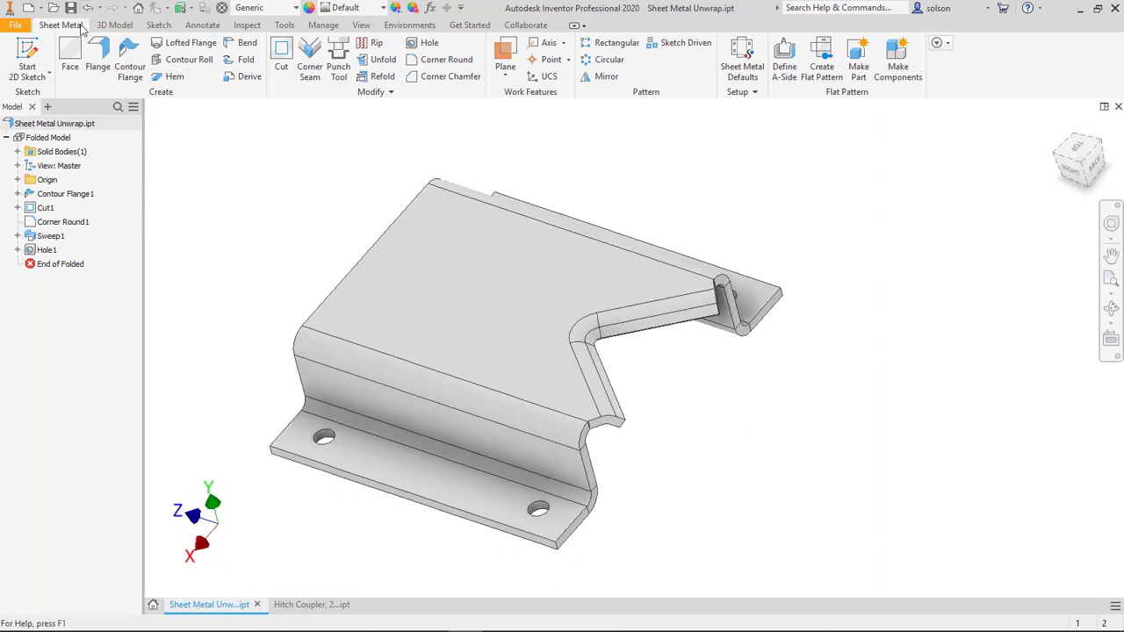
left_click(114, 25)
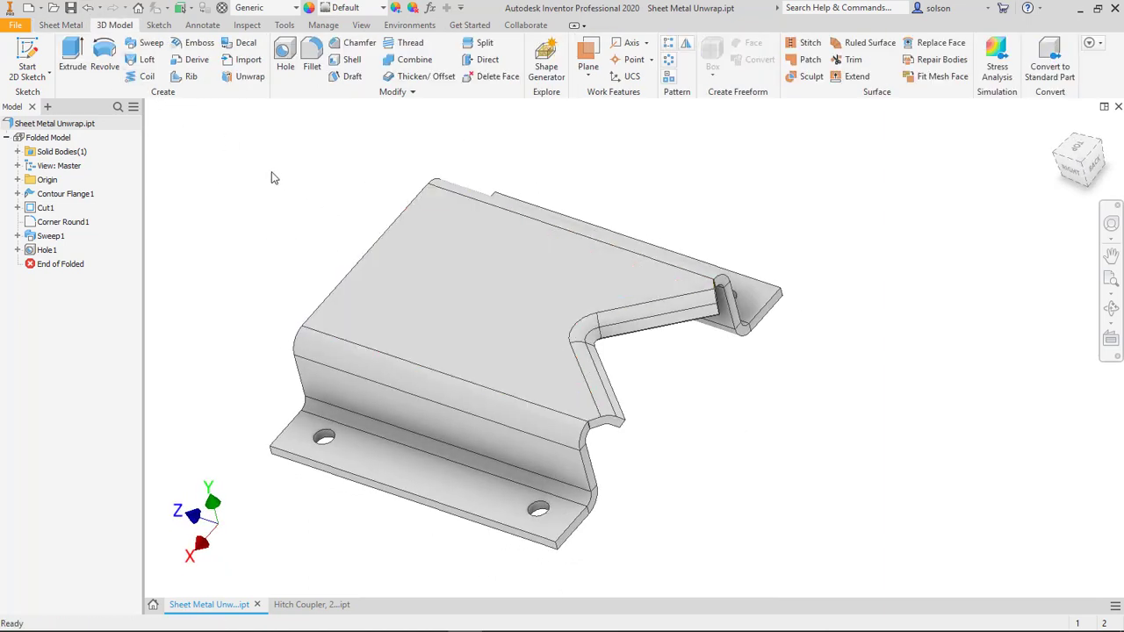
middle_click_drag(272, 174, 320, 217)
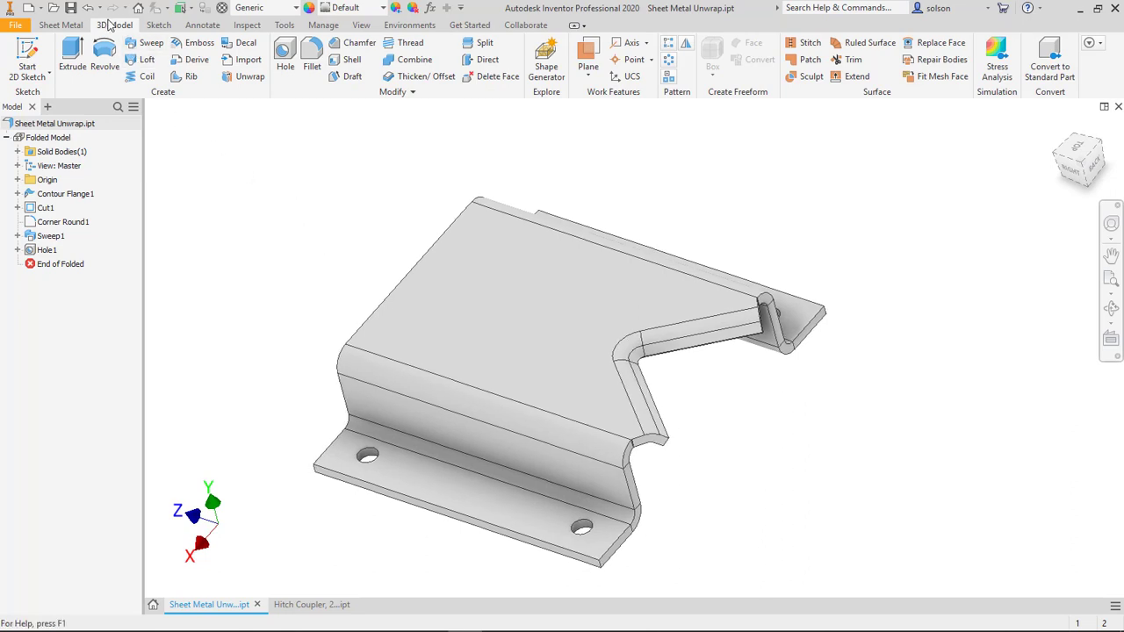
left_click(250, 77)
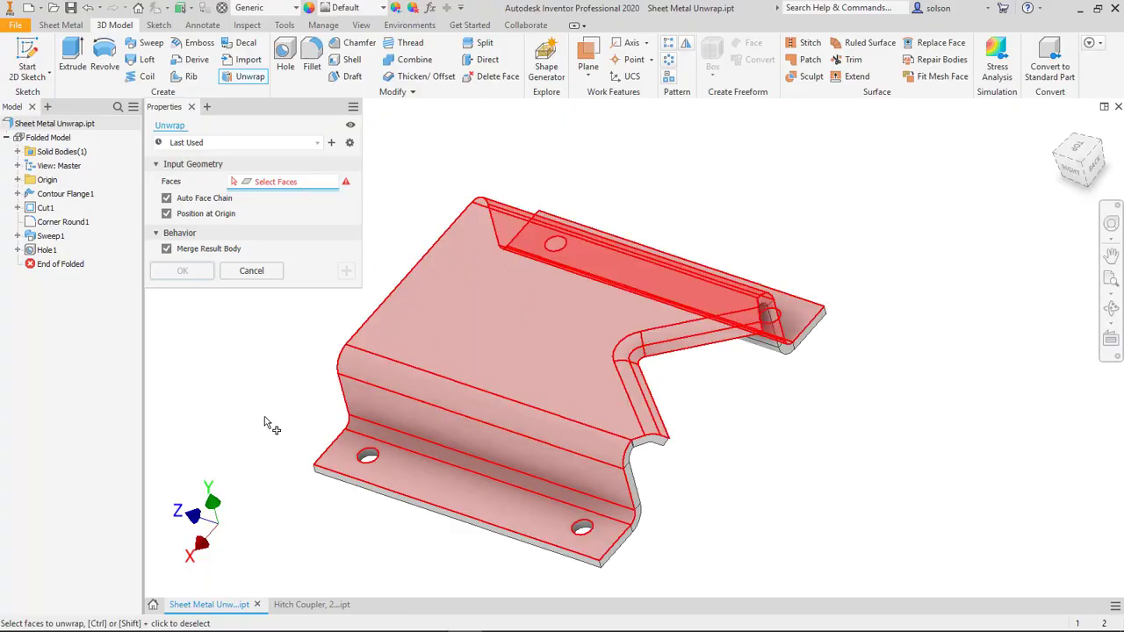
left_click(264, 417)
Examine the unwrap preview in top view, checking the straightness of the edge opposite the V-notch.
middle_click_drag(492, 344, 648, 374, "shift")
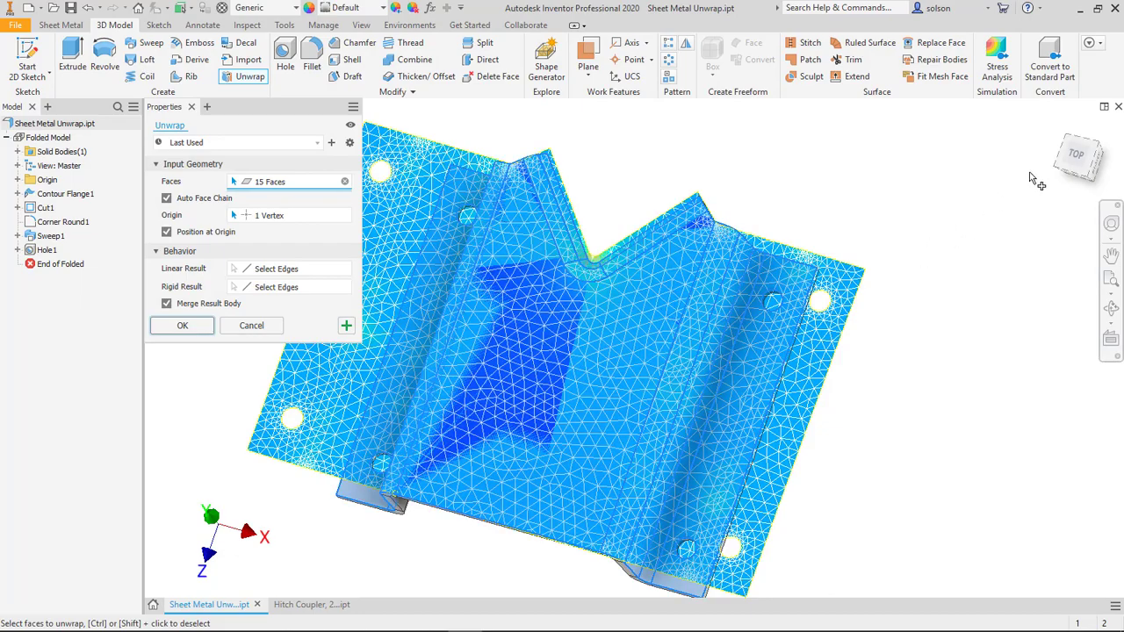
left_click(1074, 158)
scroll(526, 259, "down", 3)
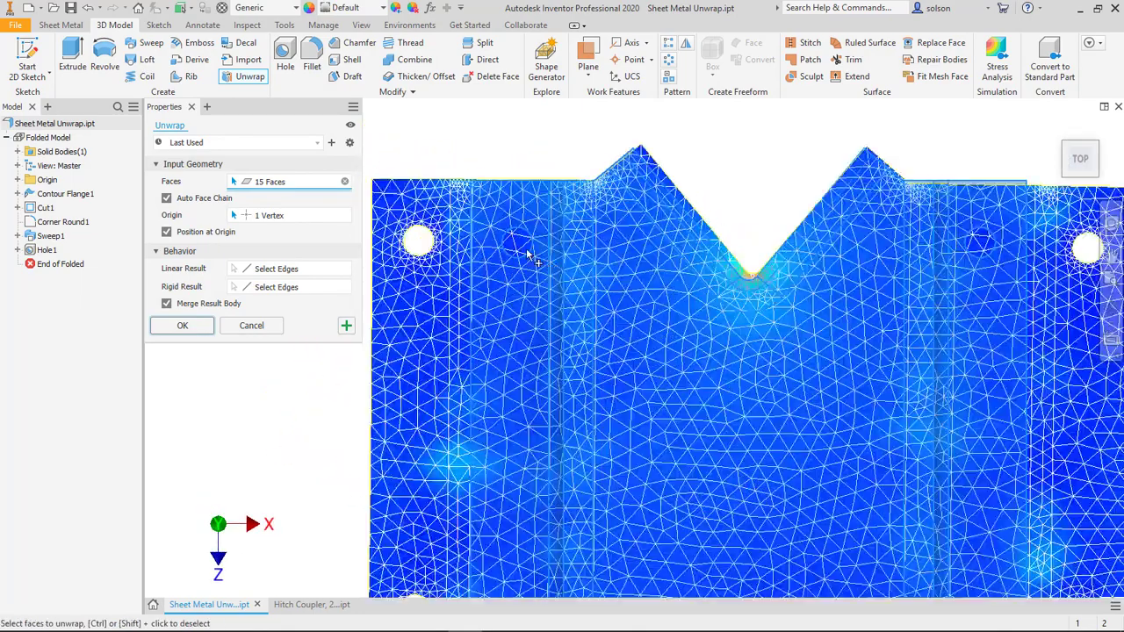
scroll(526, 254, "up", 5)
scroll(552, 539, "down", 4)
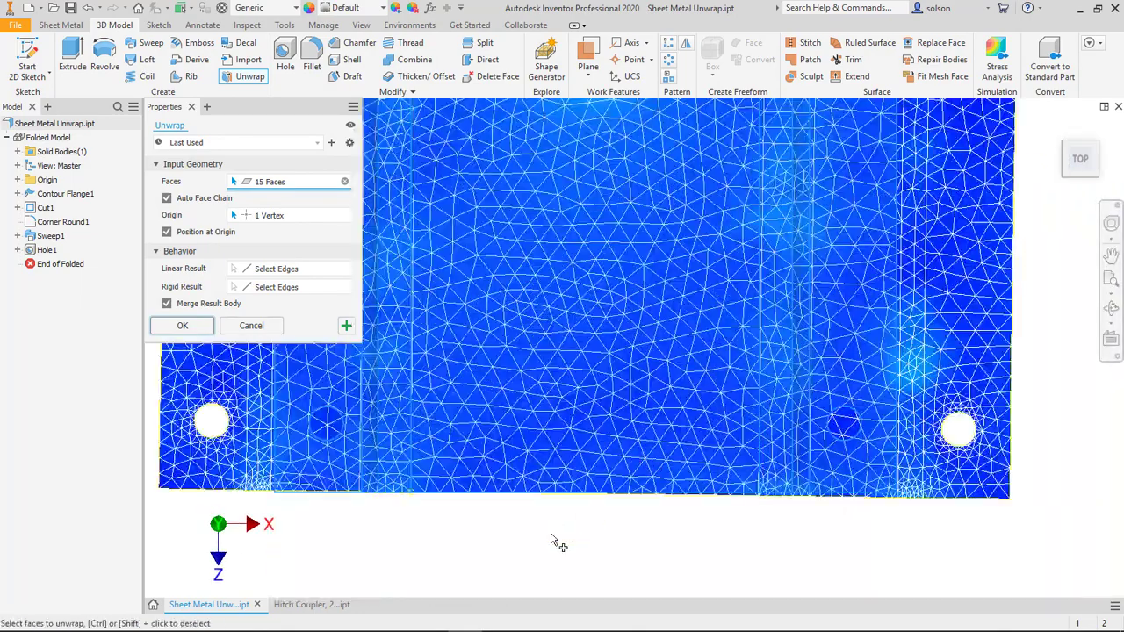
scroll(263, 490, "down", 2)
scroll(258, 493, "down", 2)
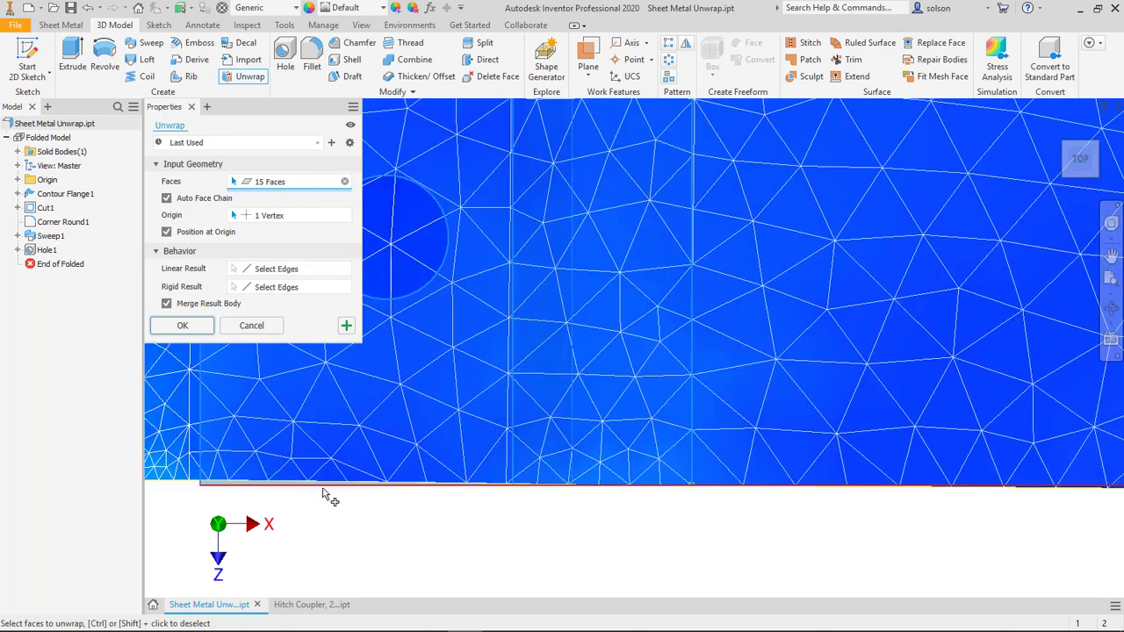
scroll(726, 507, "up", 2)
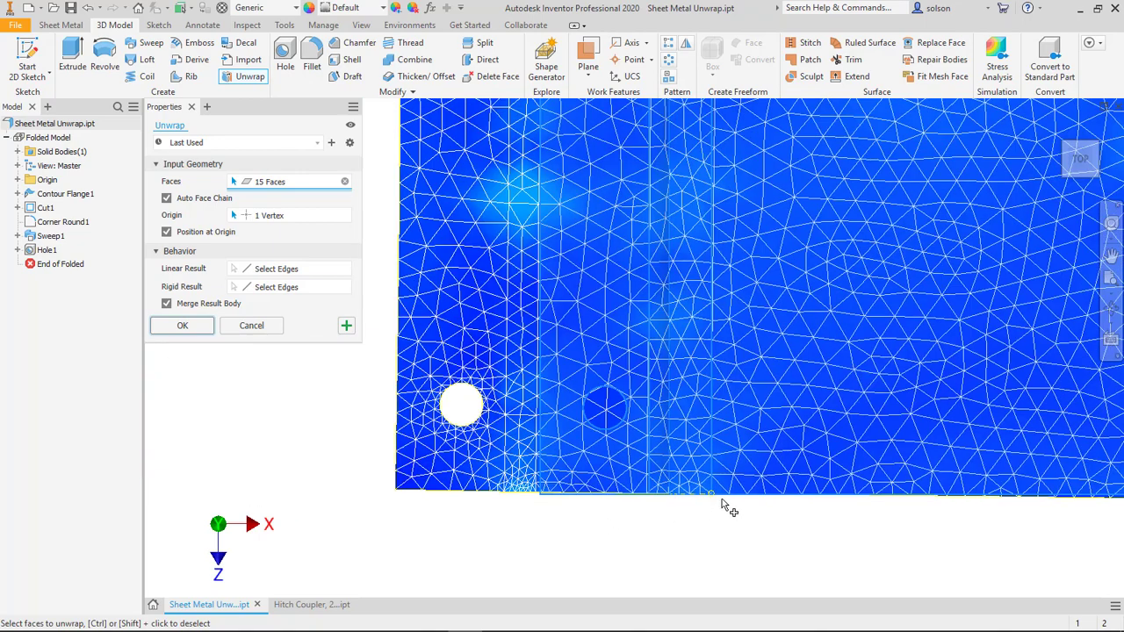
Try setting the straight edge opposite the V-notch as the unwrap's linear result, and clear that edge selection.
left_click(233, 272)
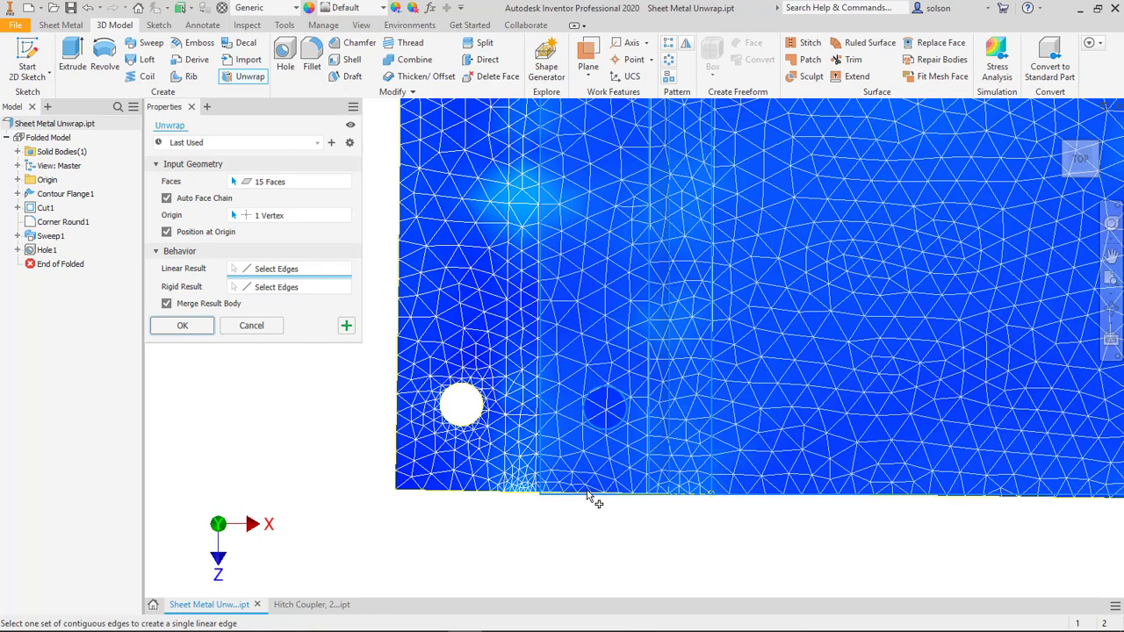
left_click(525, 445)
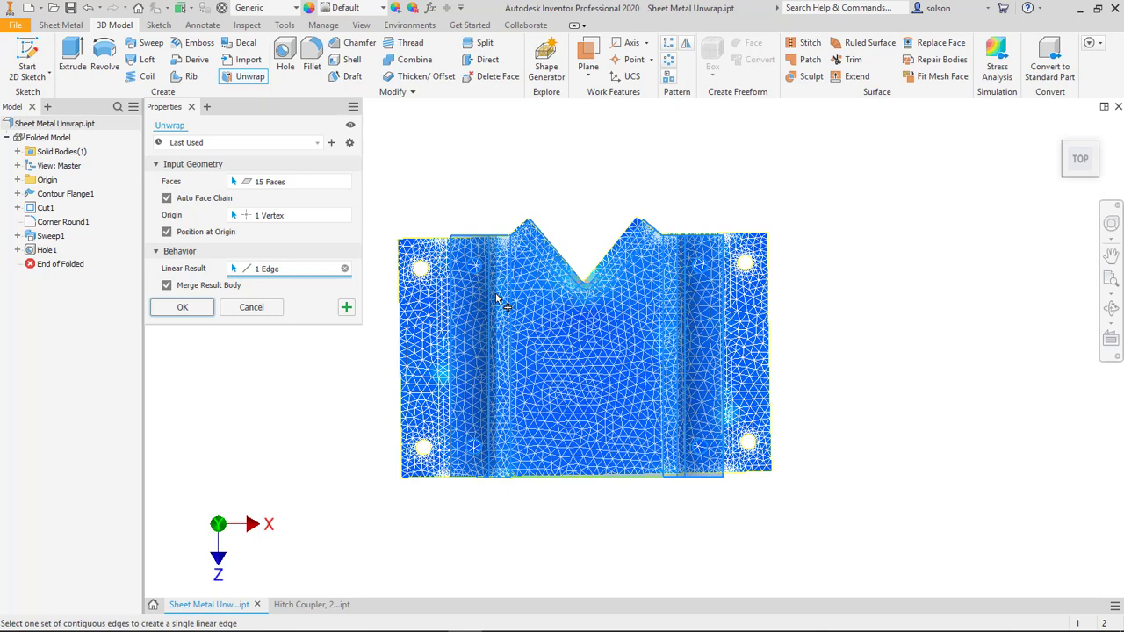
left_click(344, 271)
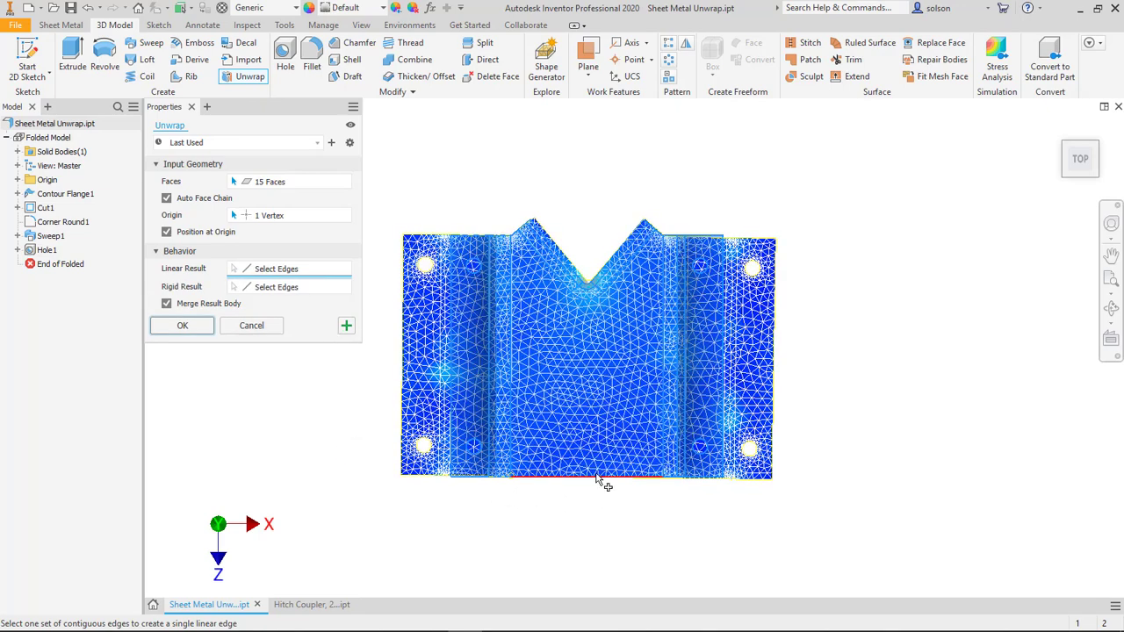
Create the unwrapped surface from the 15 faces and inspect it against the folded bracket from the front and home views.
left_click(182, 327)
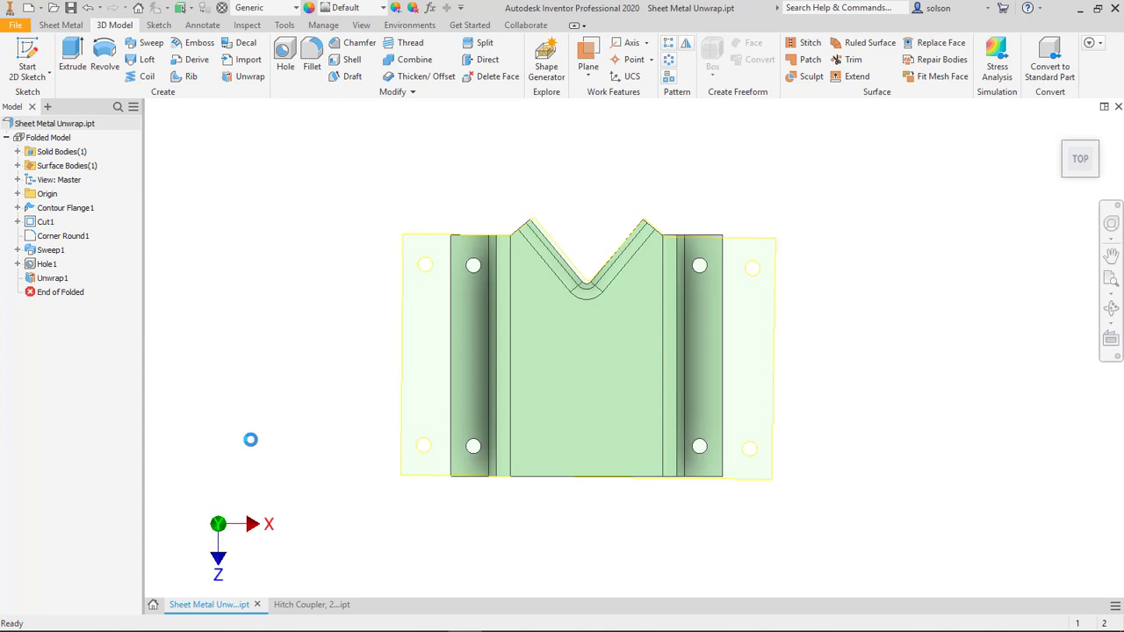
middle_click_drag(324, 310, 474, 311, "shift")
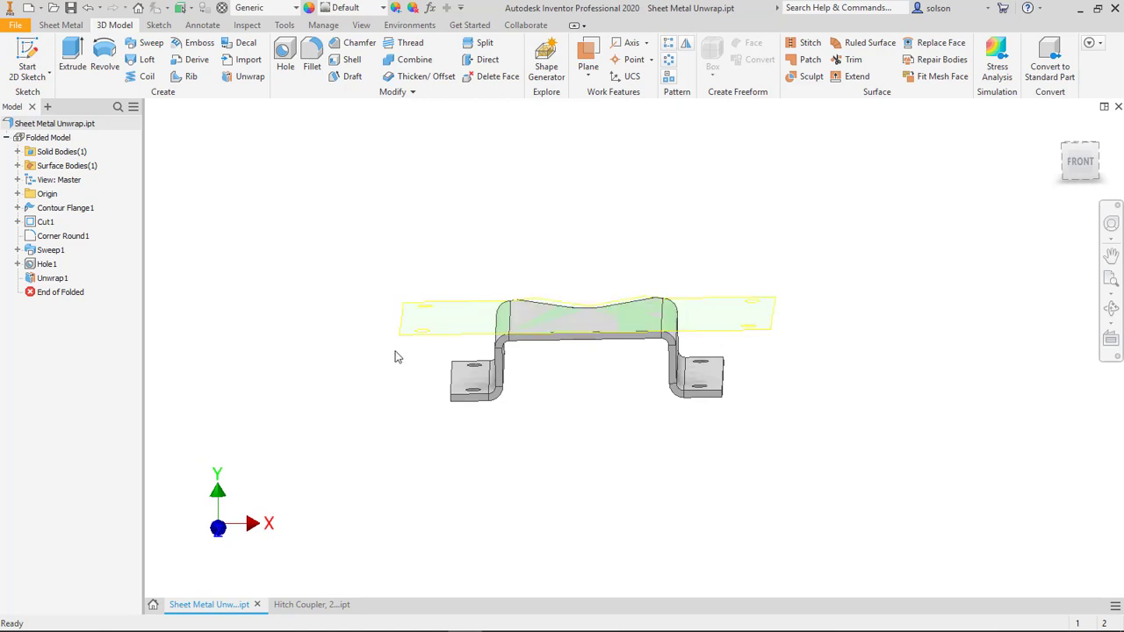
scroll(406, 362, "down", 3)
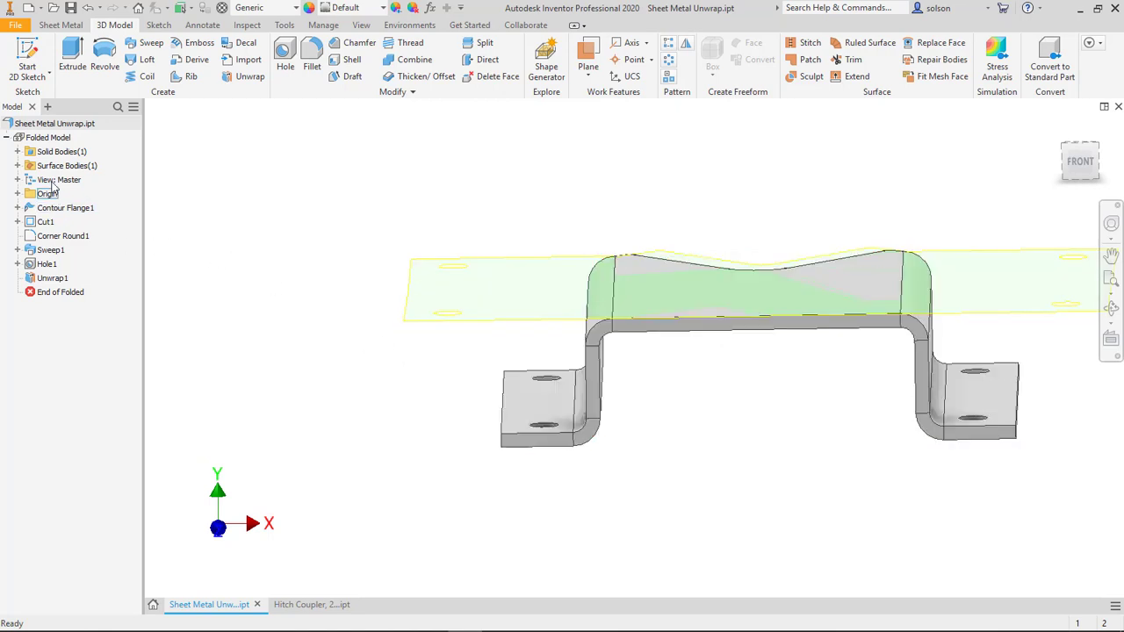
key("F6")
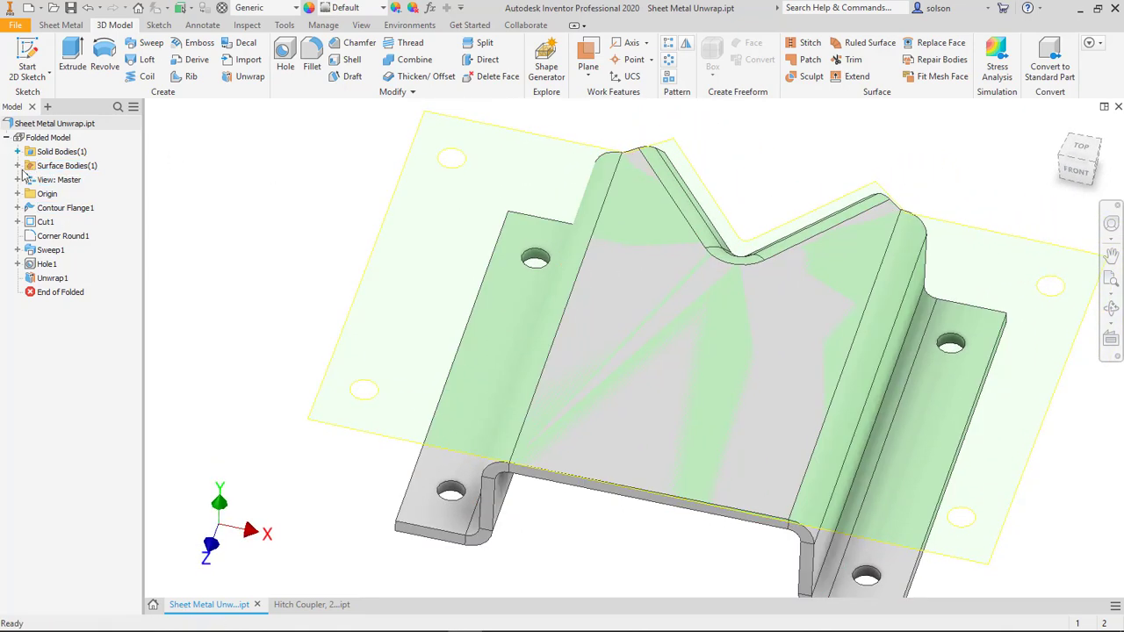
Activate the Unwrap1 Isolated view representation to inspect the flat surface alone, and restore the Master representation.
left_click(17, 180)
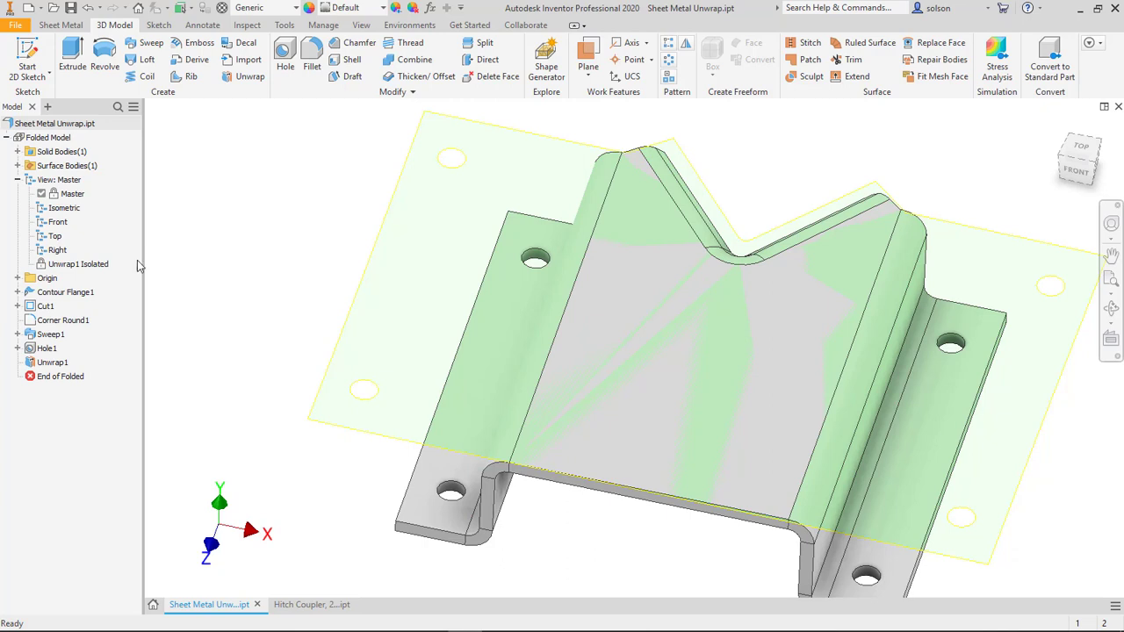
left_click(77, 263)
left_click(79, 266)
double_click(79, 265)
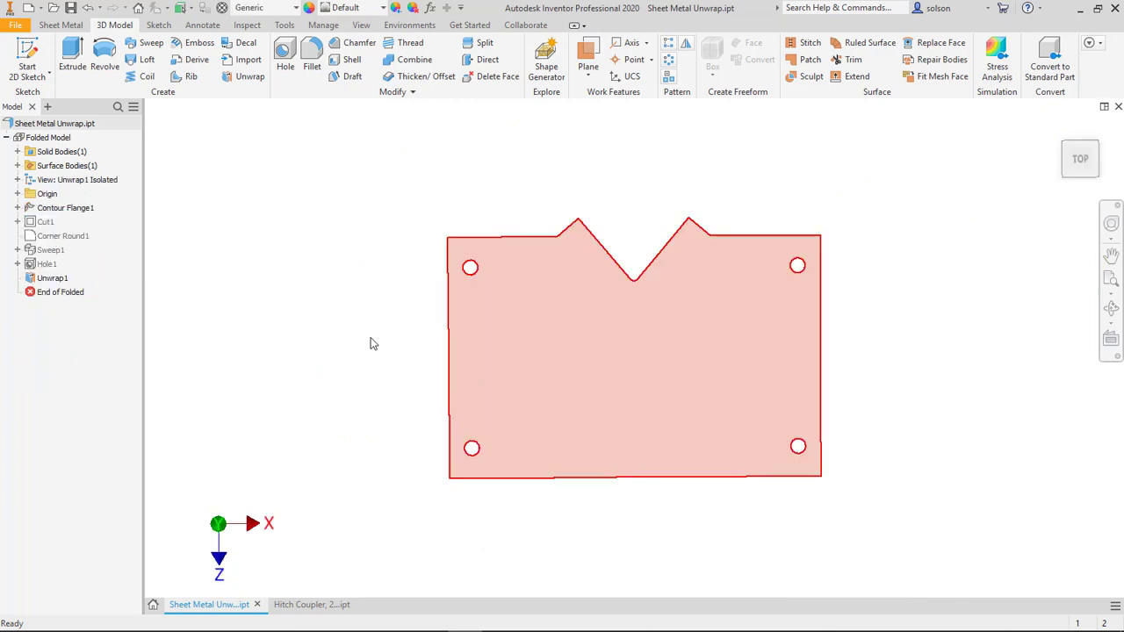
left_click(17, 179)
double_click(67, 193)
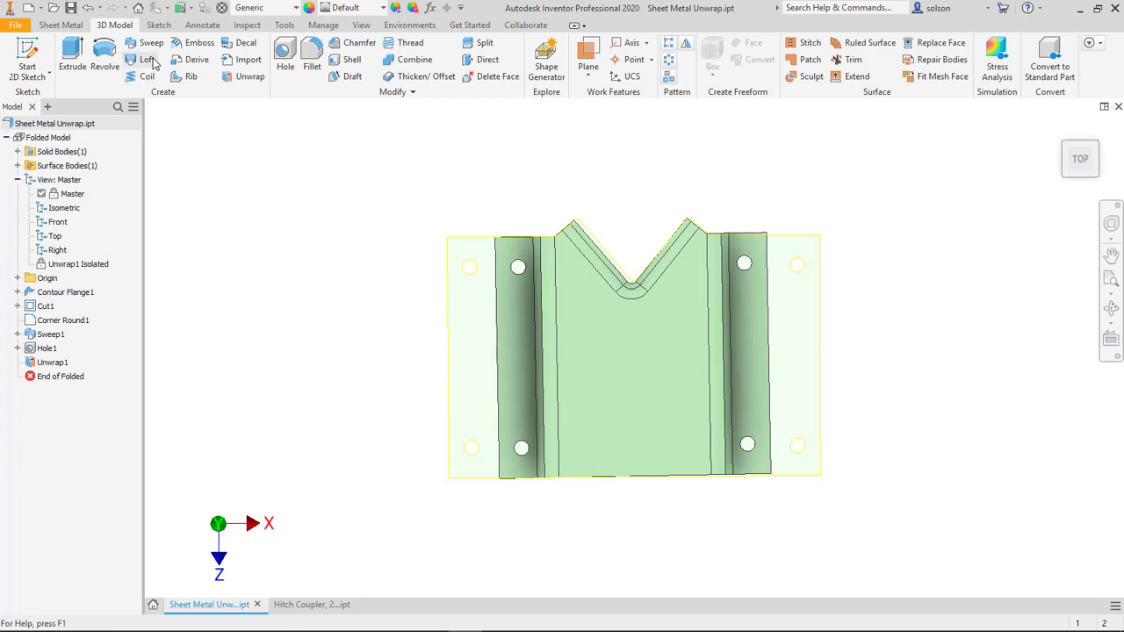
Create a drawing from Standard.idw and start a base view using the Unwrap1 Isolated representation with surface bodies included.
left_click(29, 9)
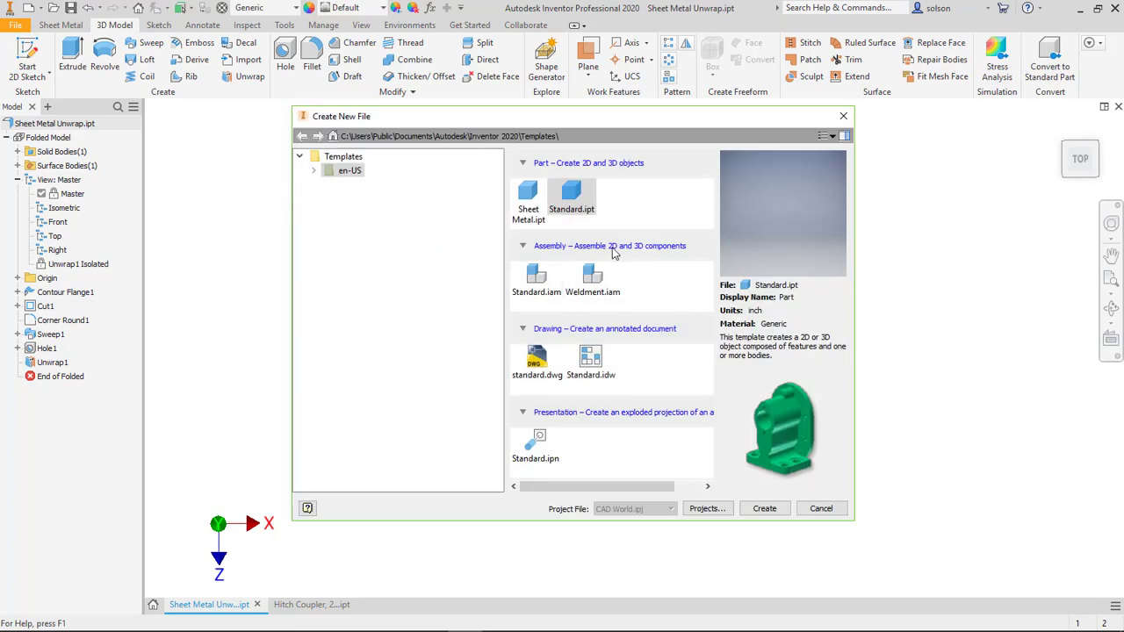
double_click(597, 362)
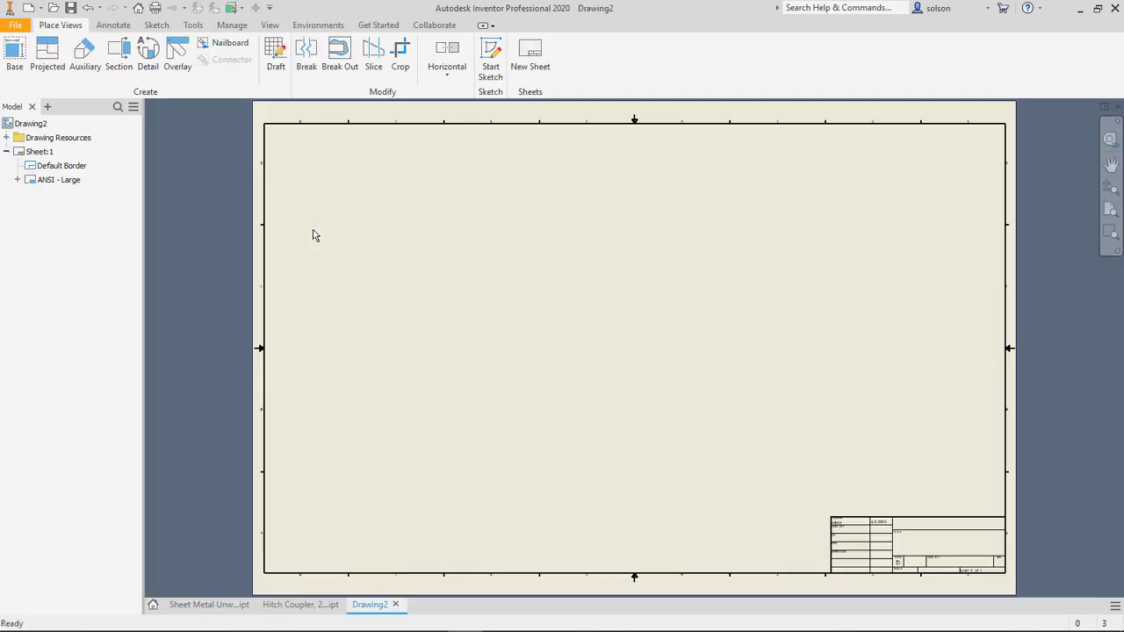
left_click(14, 53)
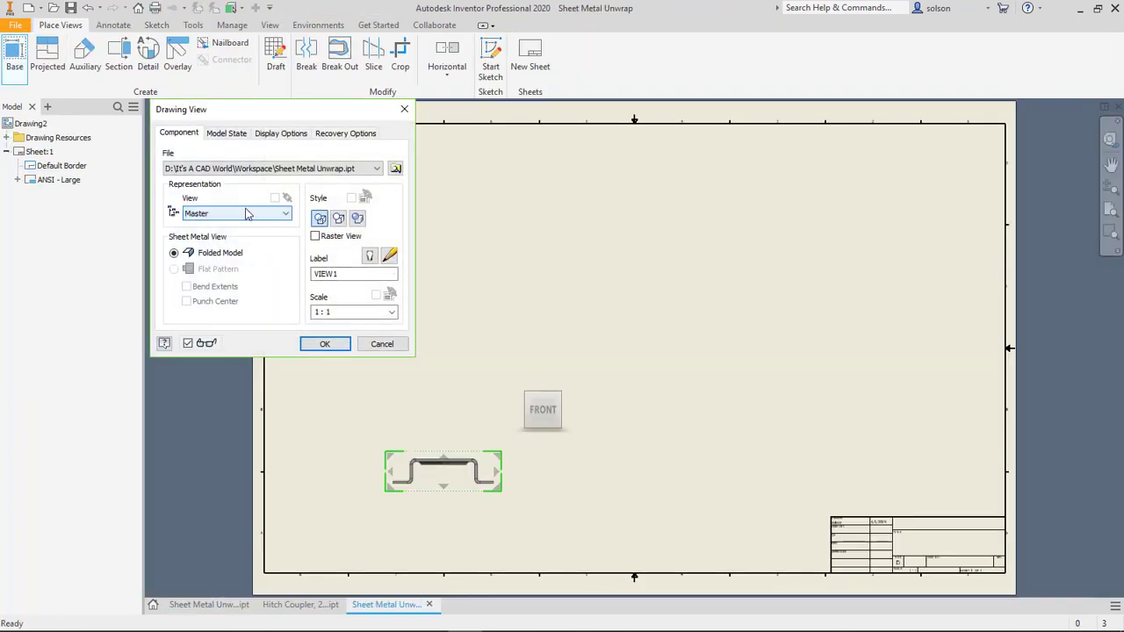
left_click(246, 215)
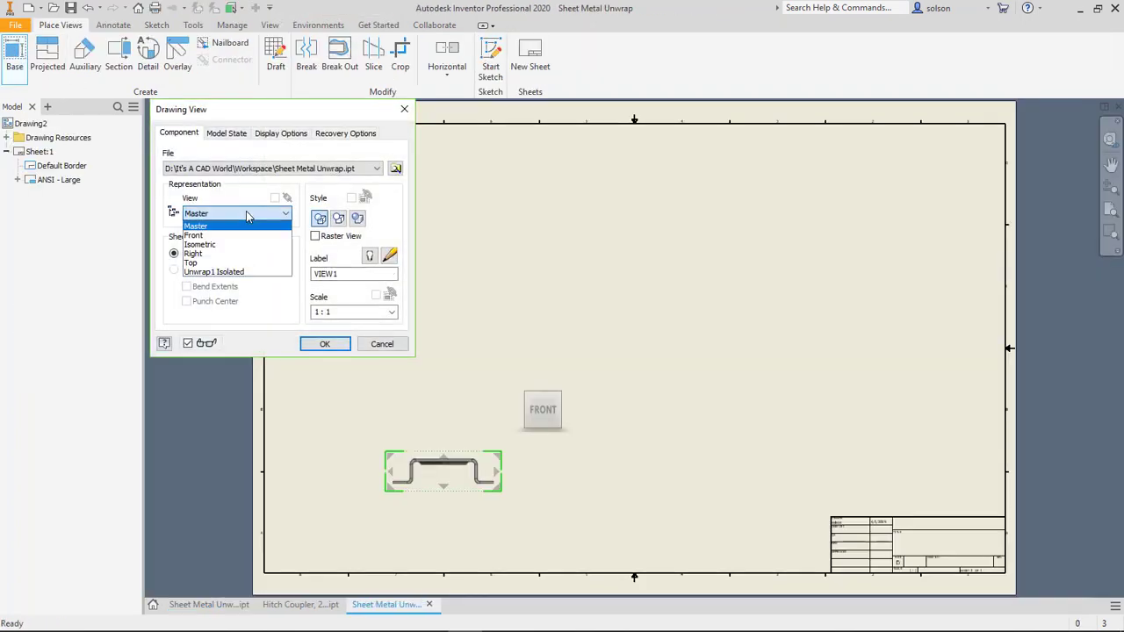
left_click(237, 274)
left_click(332, 133)
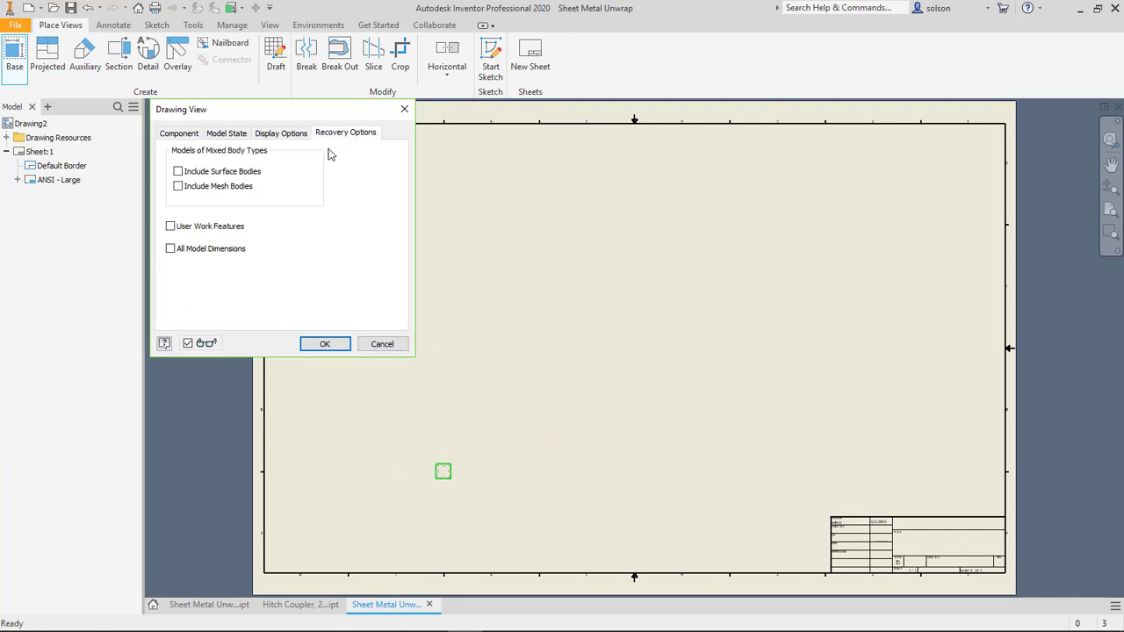
left_click(178, 171)
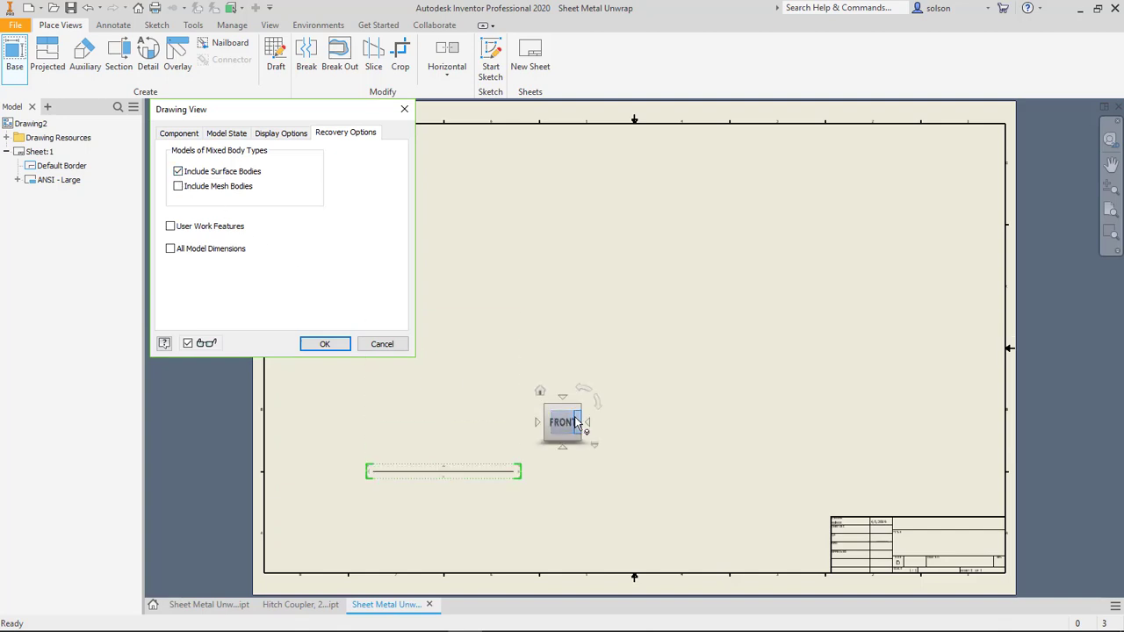
Orient the base view to look from the top, scale it to 2:1 and place it on the sheet.
left_click(566, 447)
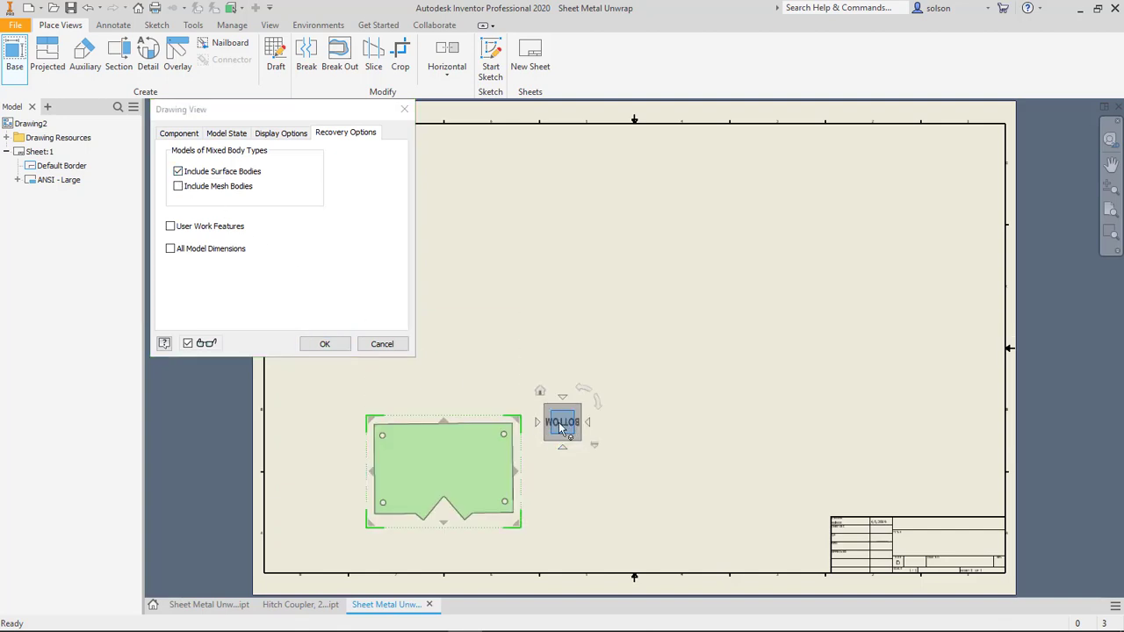
left_click(562, 349)
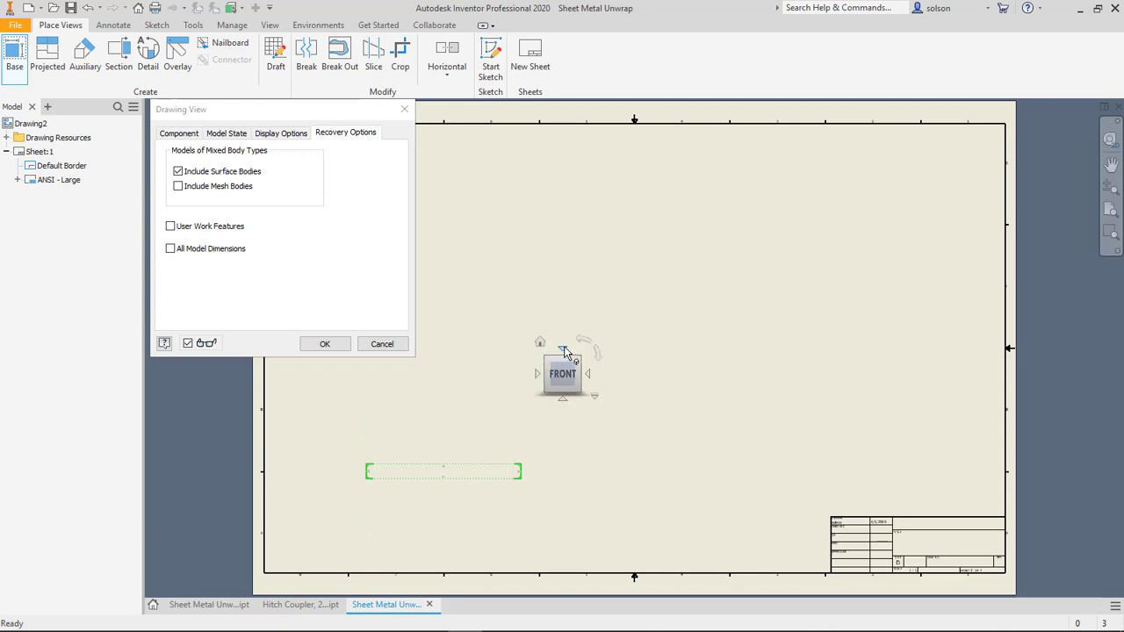
left_click(563, 350)
mouse_move(474, 426)
left_mouse_down()
mouse_move(543, 390)
mouse_move(595, 262)
mouse_move(681, 226)
left_mouse_up()
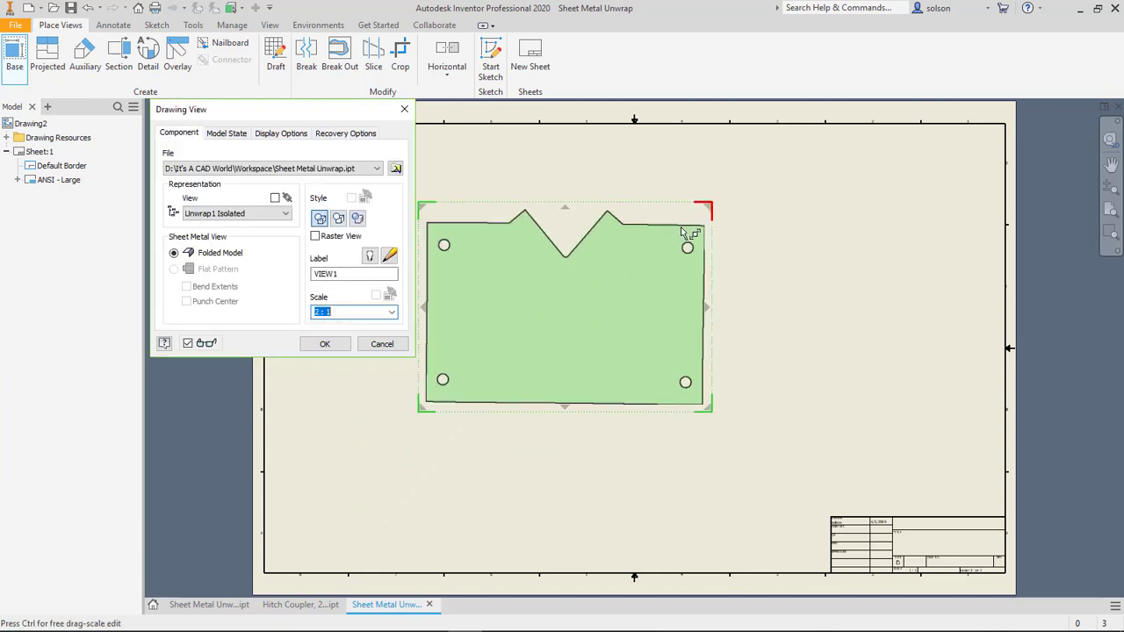
left_click(324, 344)
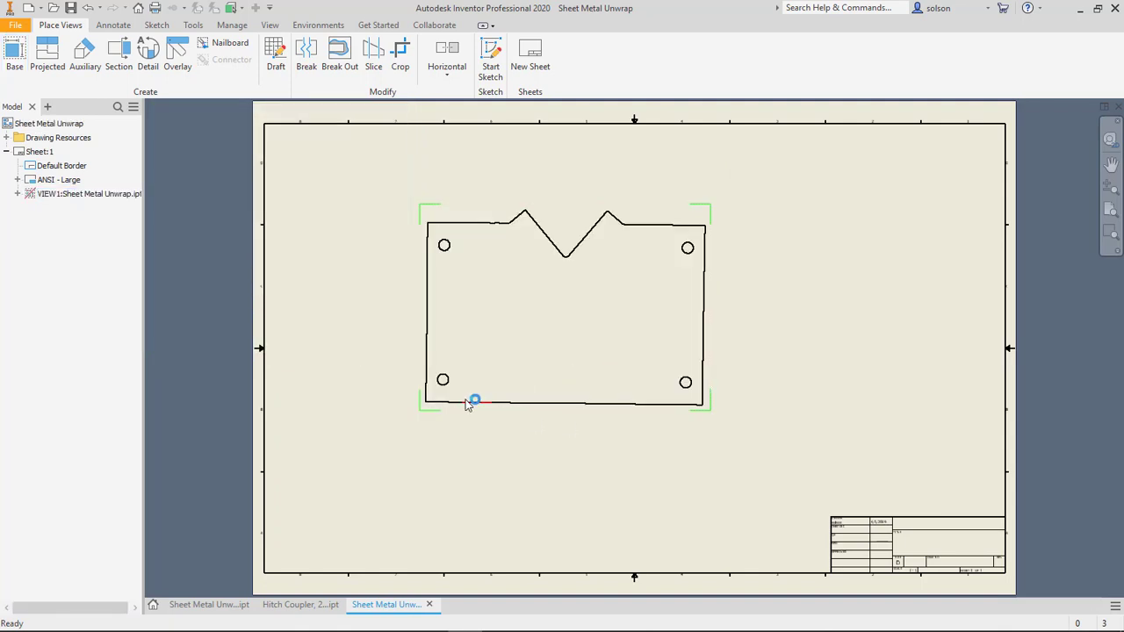
Rotate the drawing view by edge, with the camera rotating, so that the flat shape's lower edge becomes horizontal.
scroll(471, 396, "up", 3)
scroll(642, 374, "down", 4)
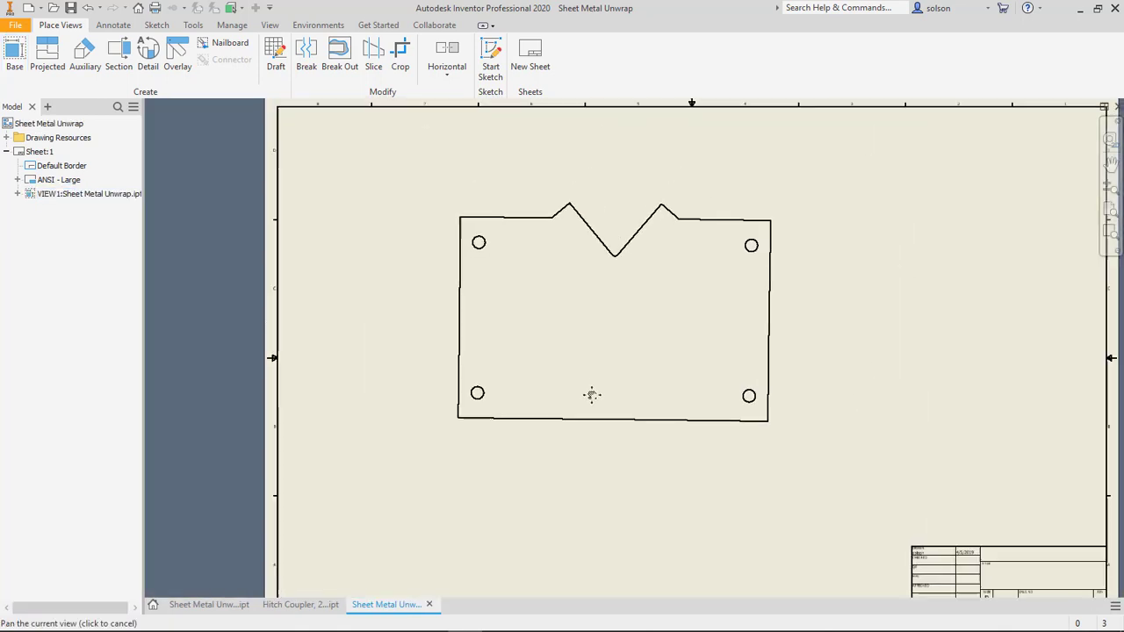
right_click(583, 235)
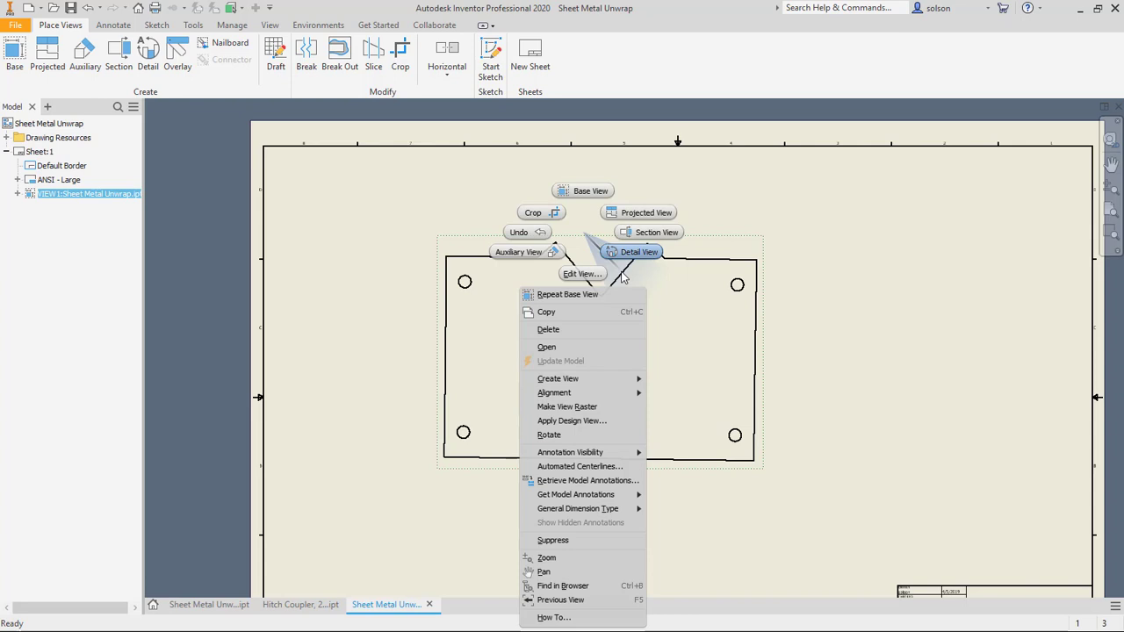
left_click(590, 436)
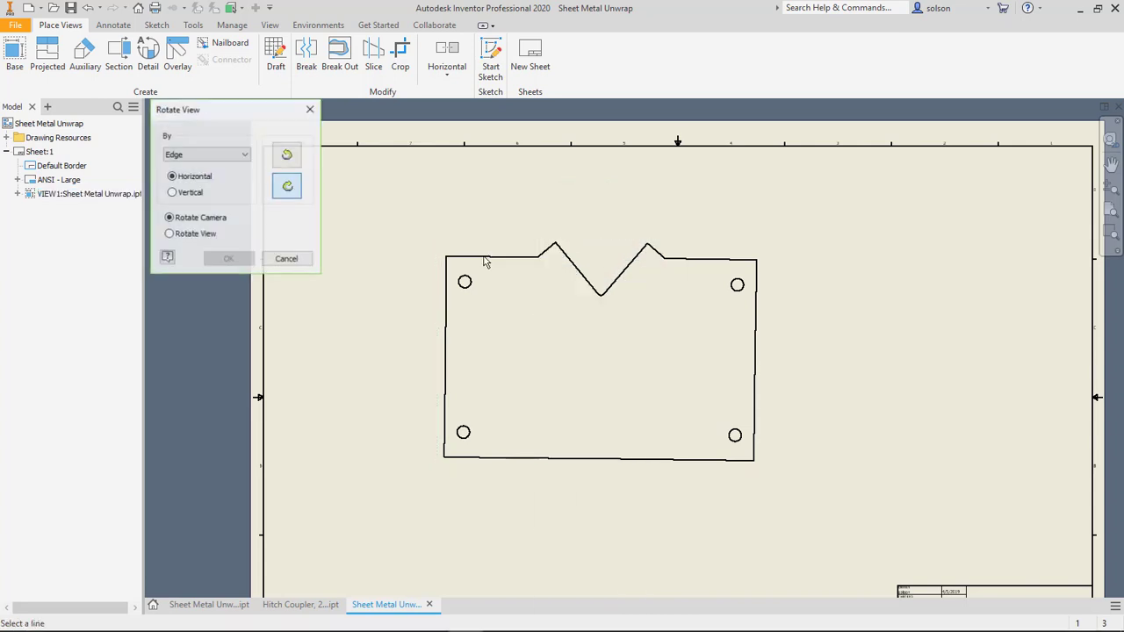
left_click(288, 158)
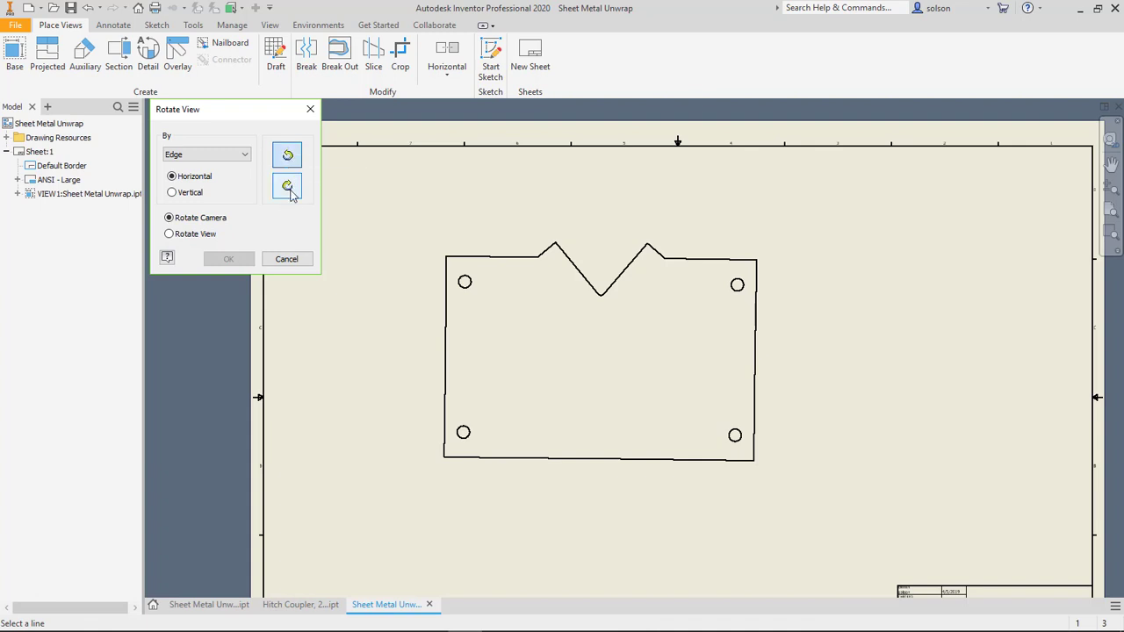
left_click(287, 185)
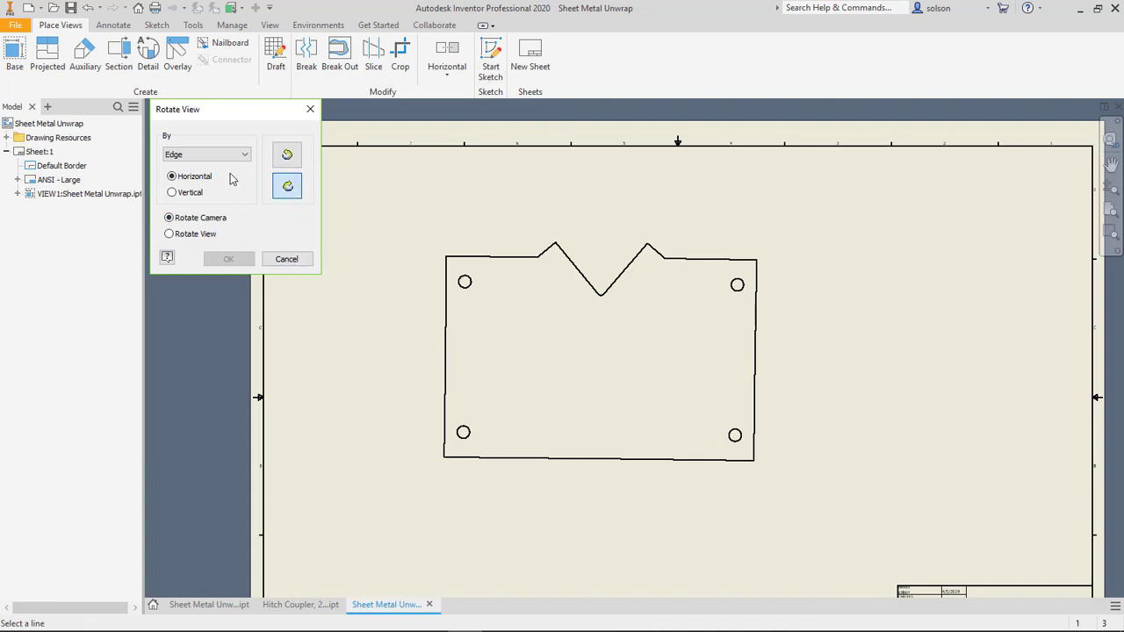
left_click(287, 155)
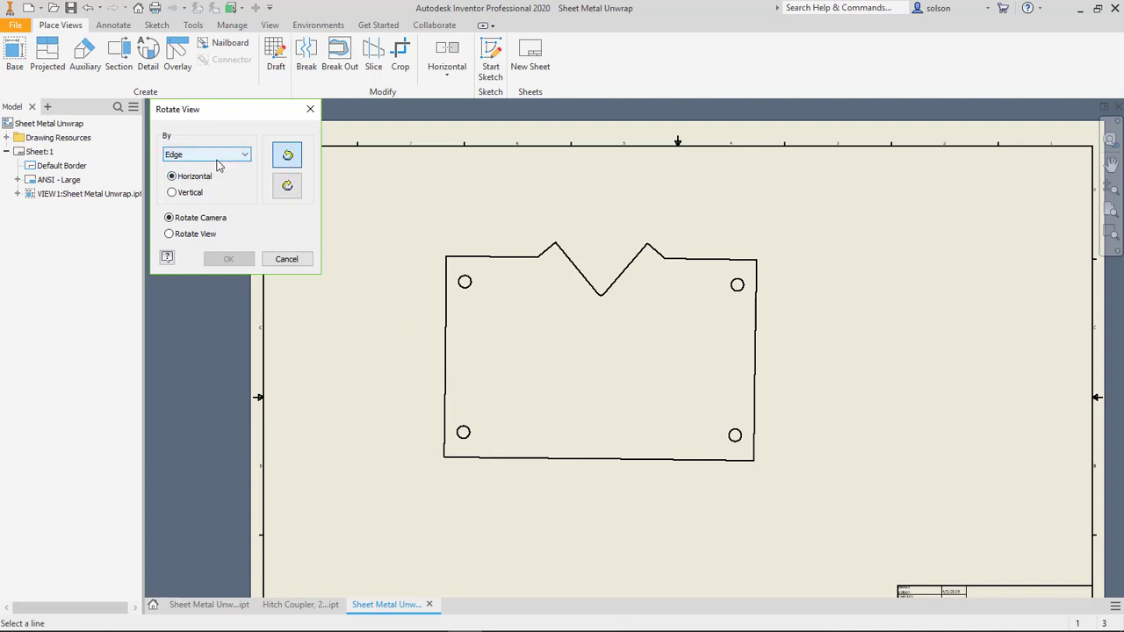
left_click(512, 458)
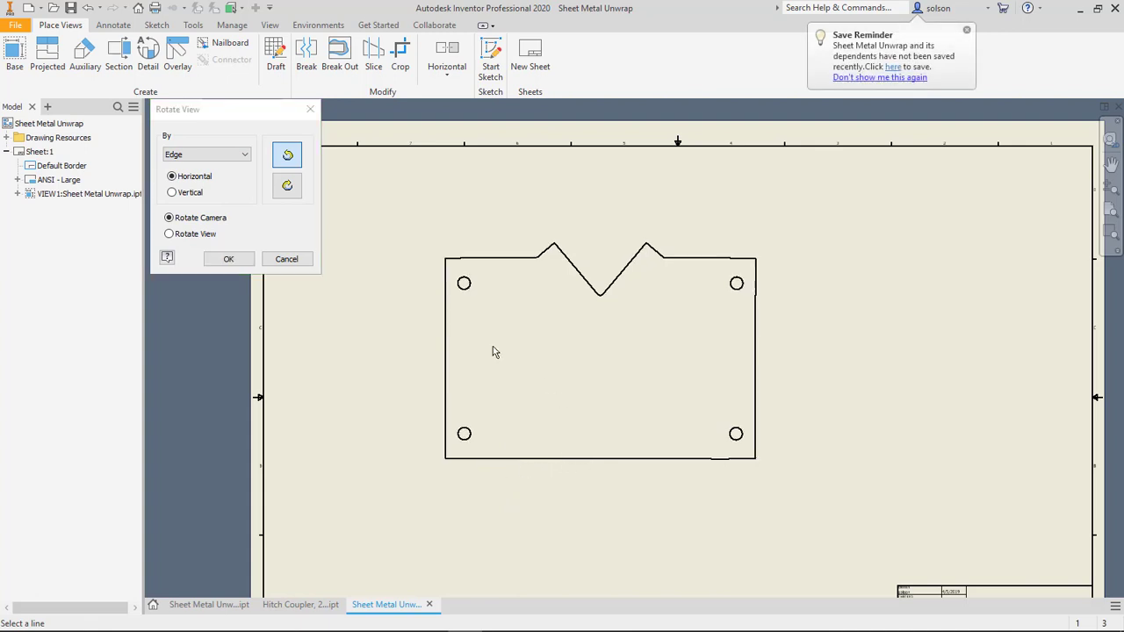
left_click(228, 258)
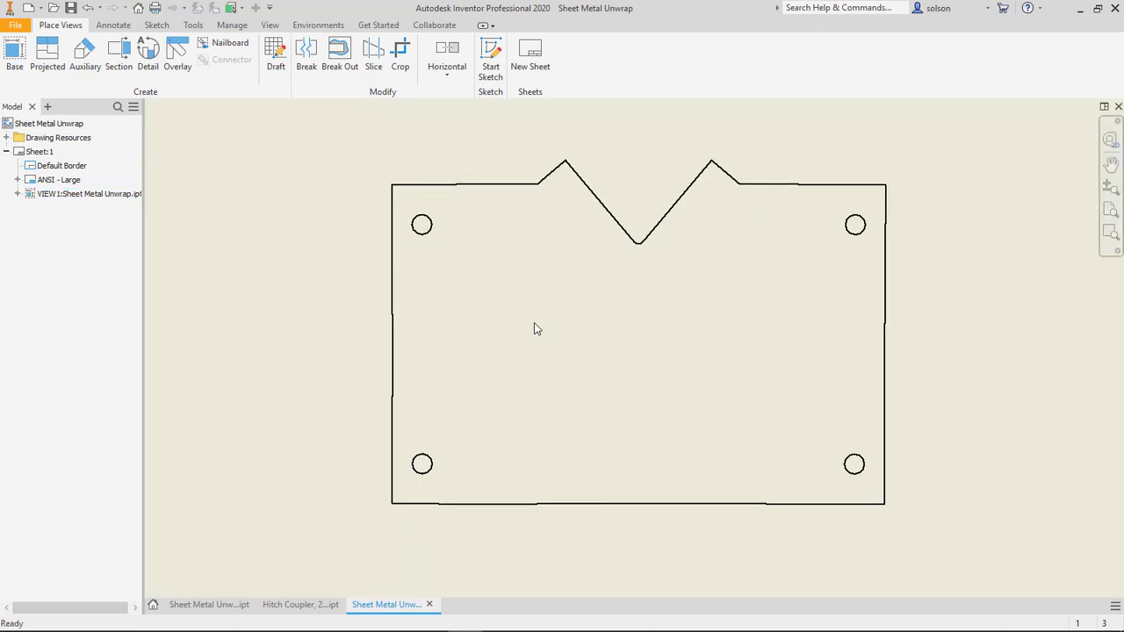
Dimension the overall width of the flat shape between its two lower corners, placing the dimension below the view.
scroll(594, 333, "down", 3)
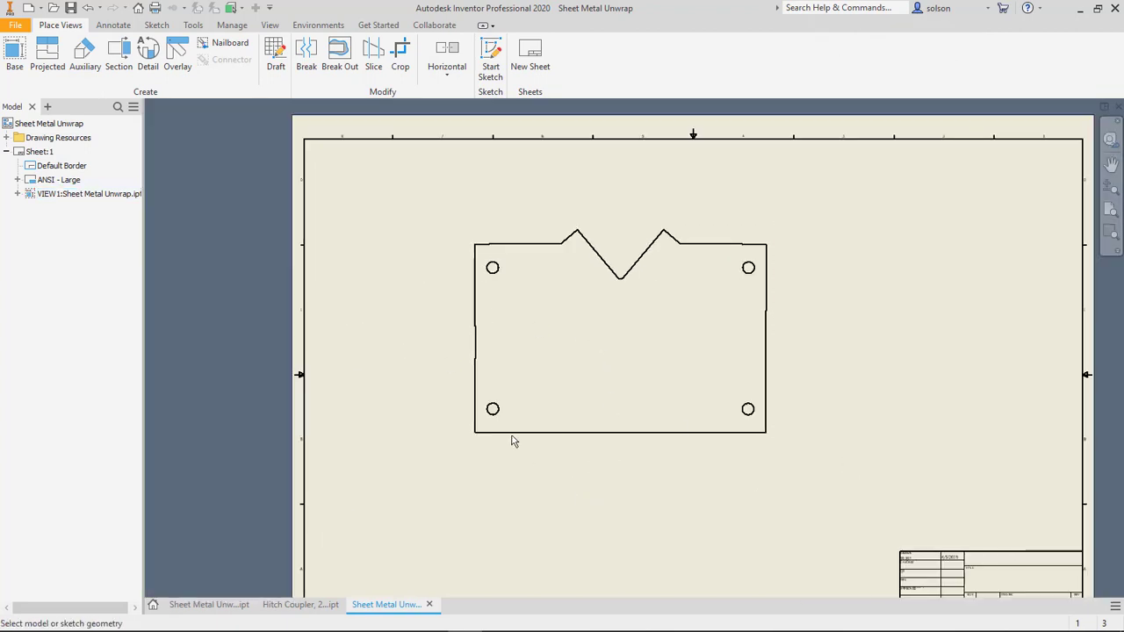
left_click(476, 429)
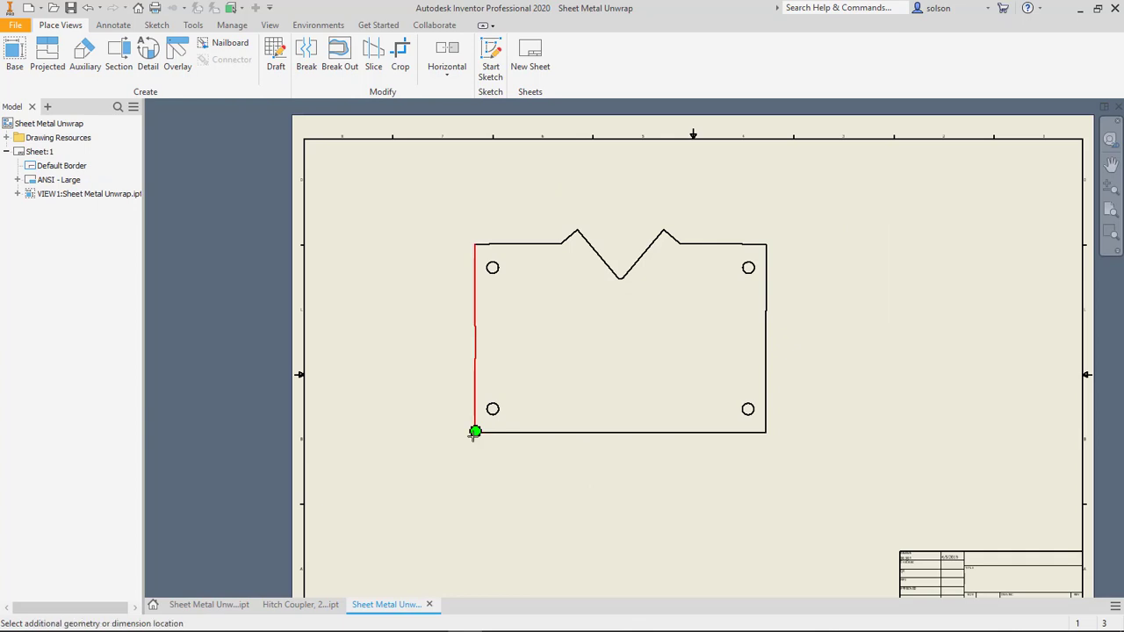
left_click(764, 433)
left_click(661, 464)
scroll(621, 472, "up", 5)
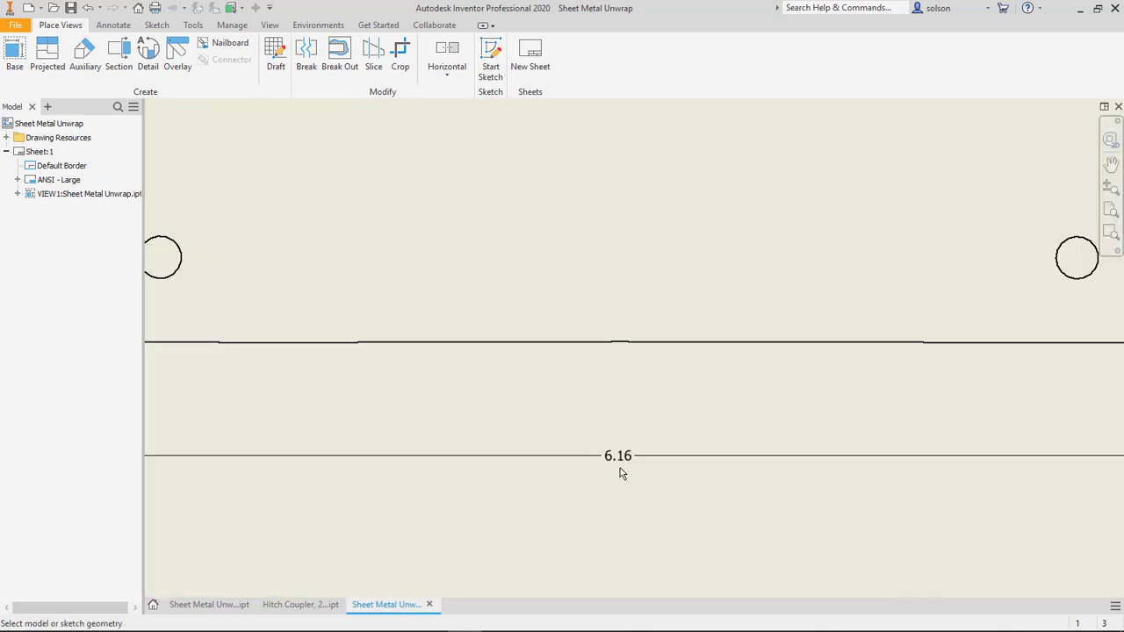
scroll(620, 471, "down", 5)
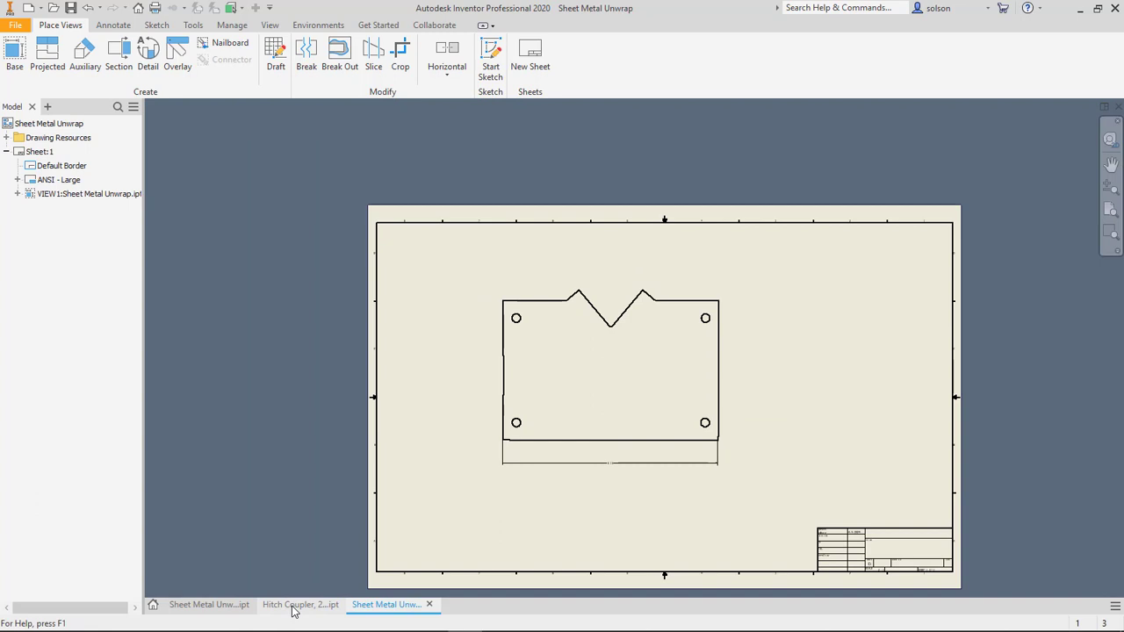
Switch to the Hitch Coupler part and inspect its formed shape from several sides.
left_click(299, 604)
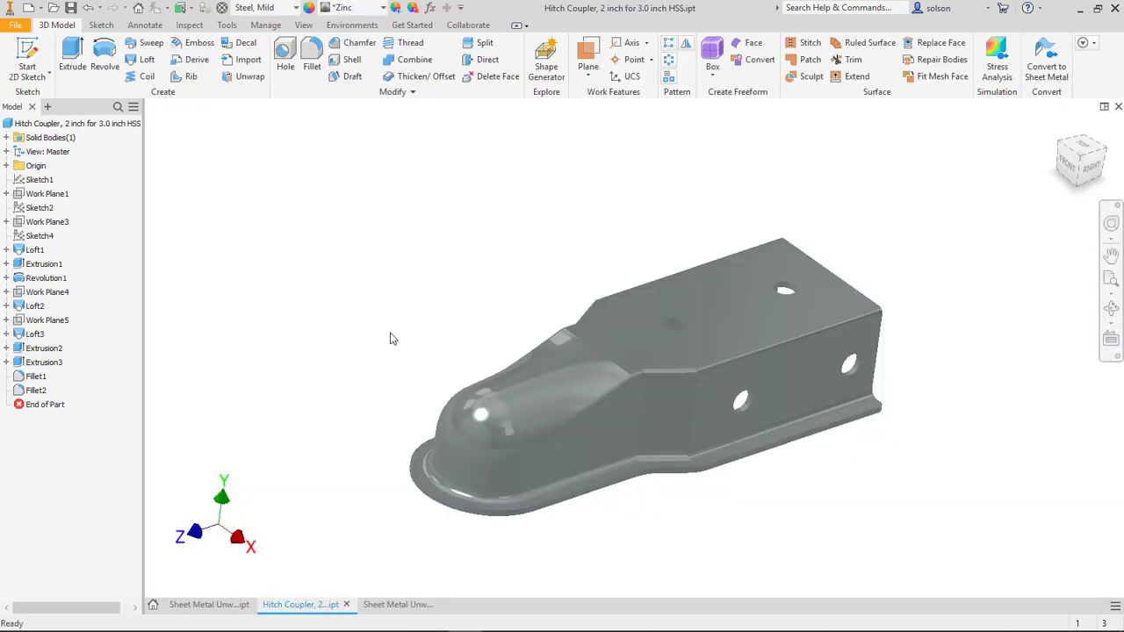
middle_click_drag(412, 306, 718, 321, "shift")
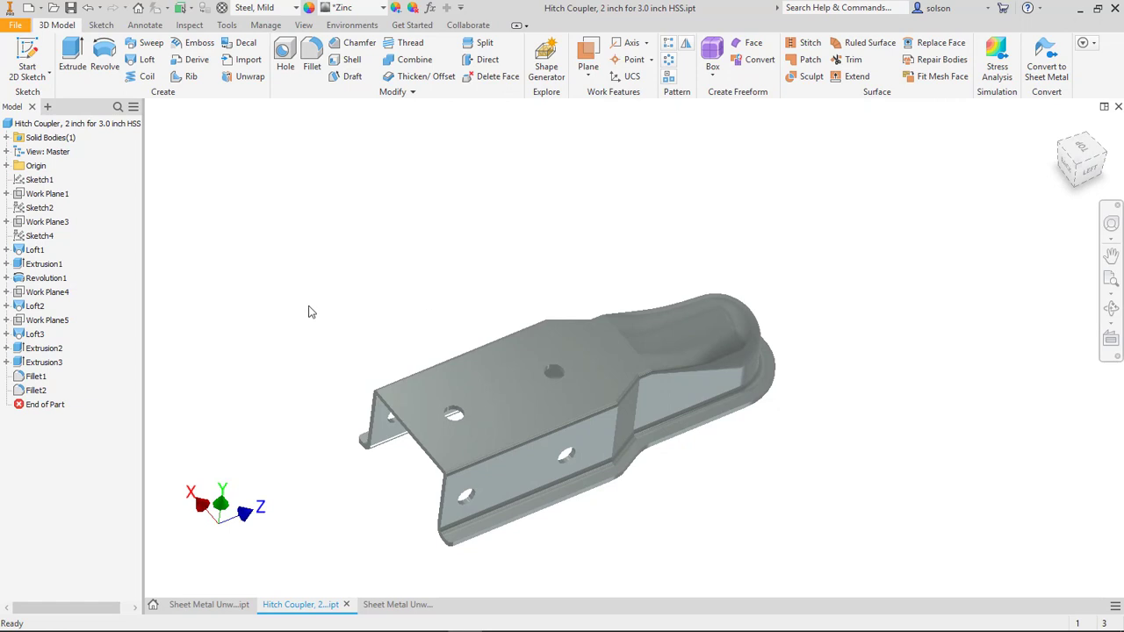
middle_click_drag(448, 387, 320, 287, "shift")
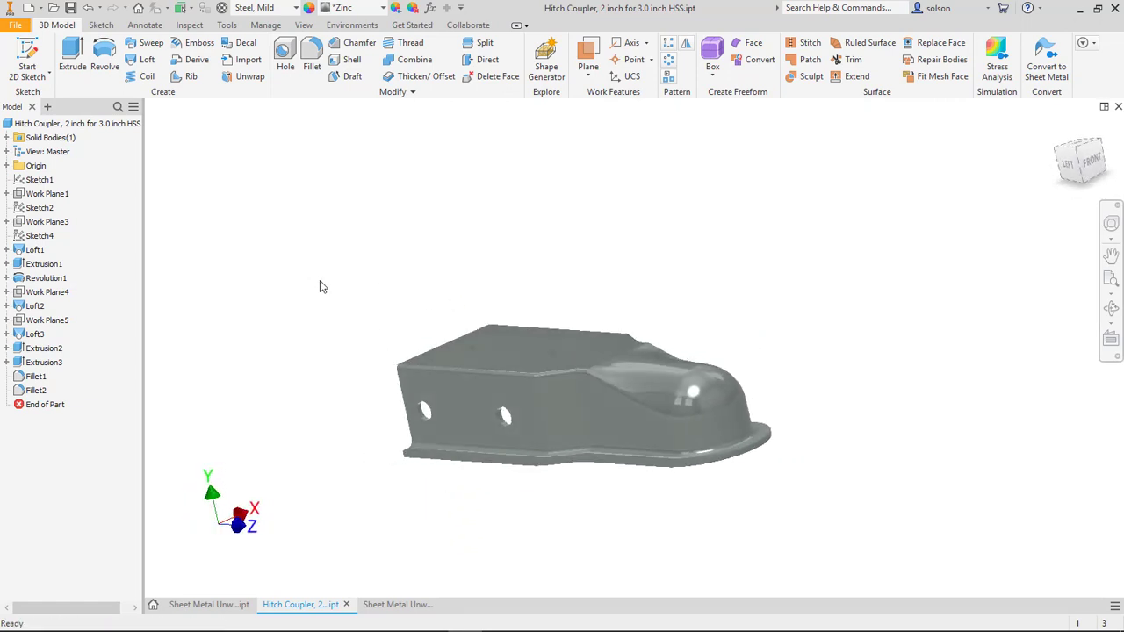
key("F6")
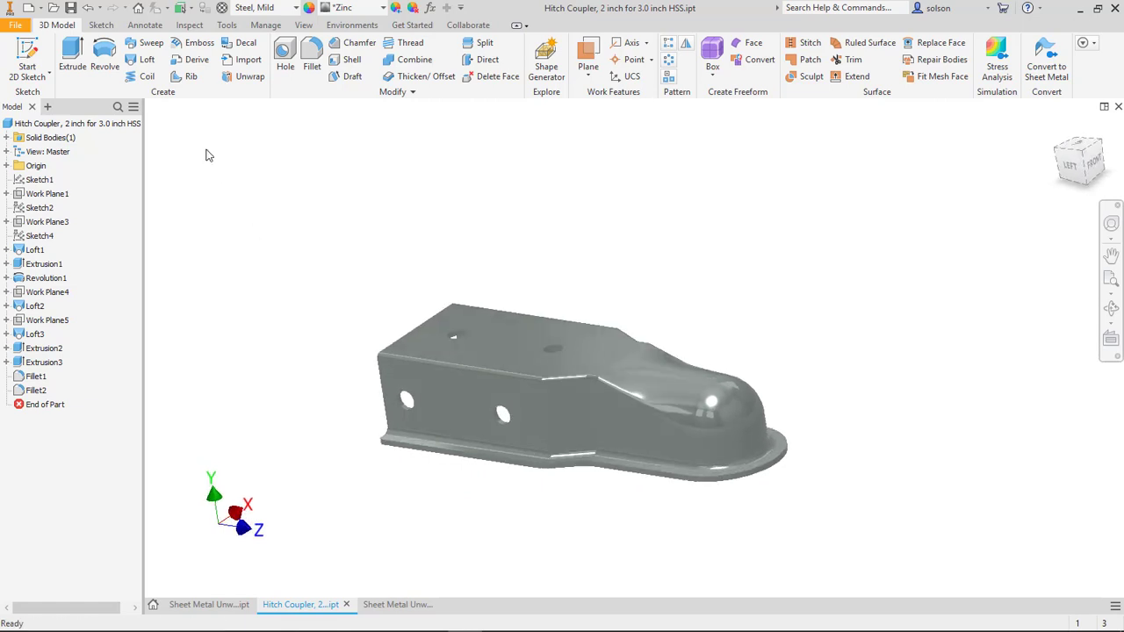
Start an Unwrap of the coupler's 26 outer faces with Auto Face Chain and Position at Origin enabled, previewing it from the top.
left_click(248, 78)
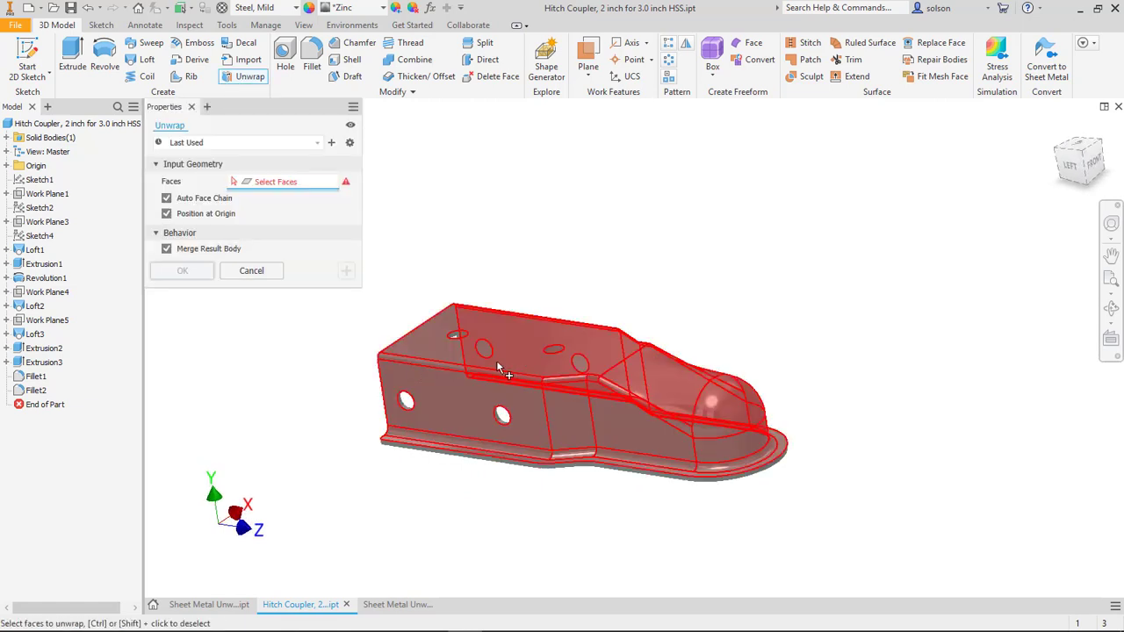
left_click(377, 419)
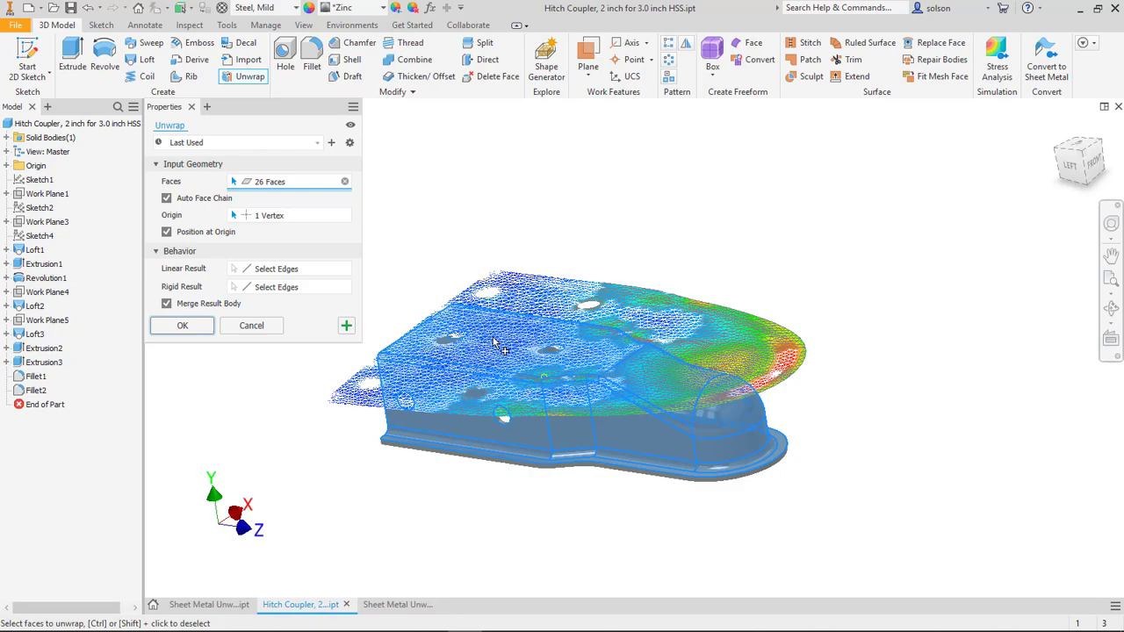
middle_click_drag(496, 345, 852, 251, "shift")
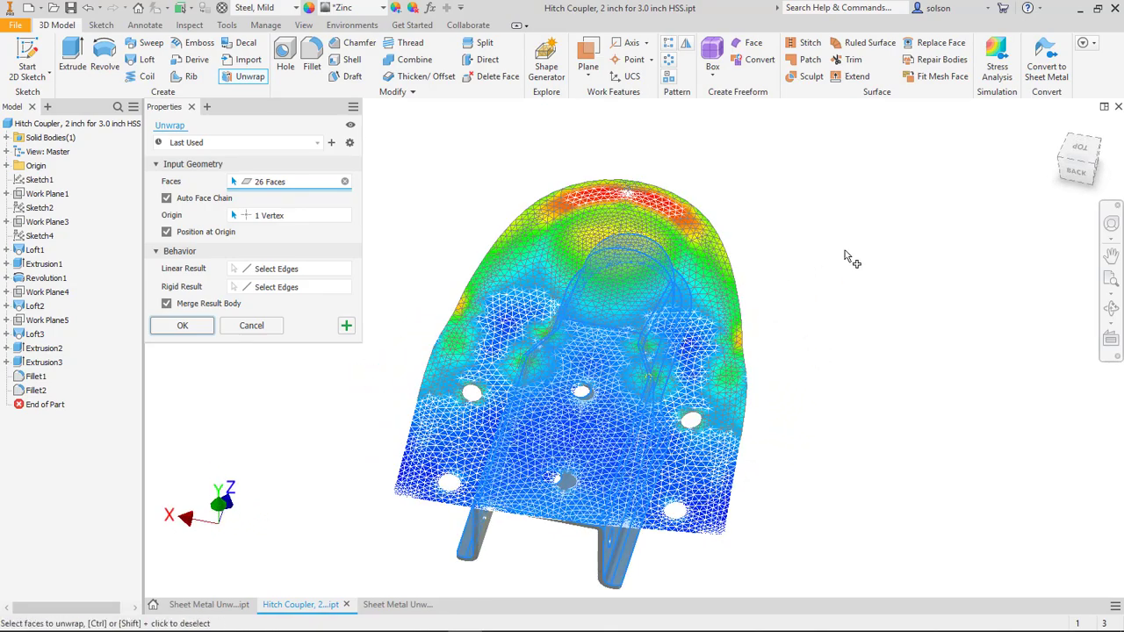
left_click(1073, 146)
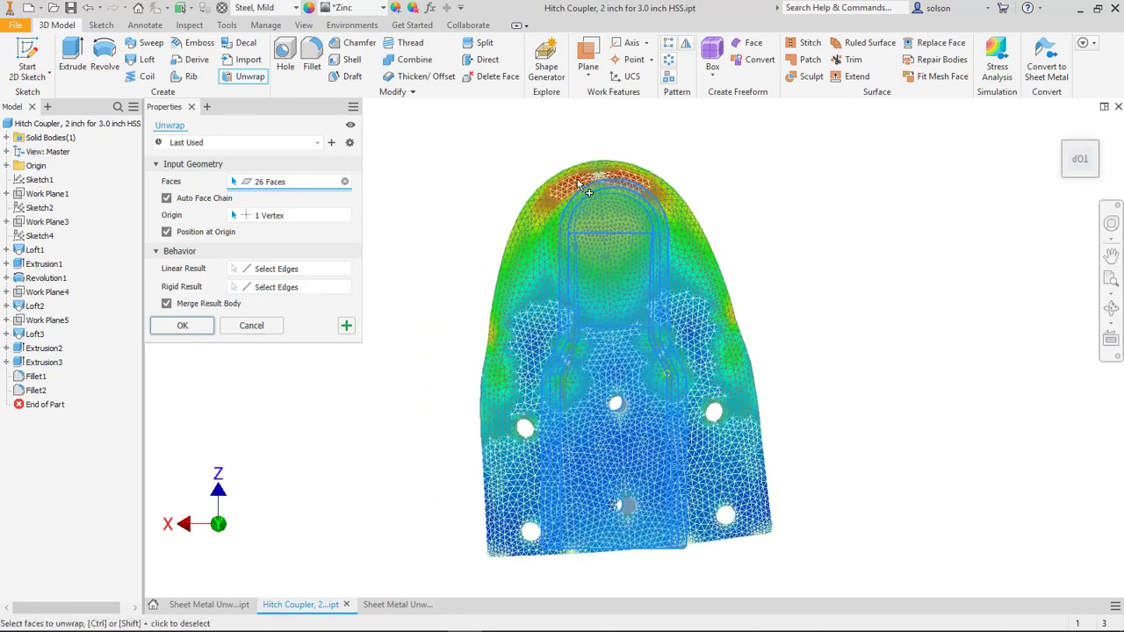
Examine the colour-mapped mesh preview around the coupler's rounded nose and create the unwrapped surface with Merge Result Body enabled.
scroll(580, 185, "up", 5)
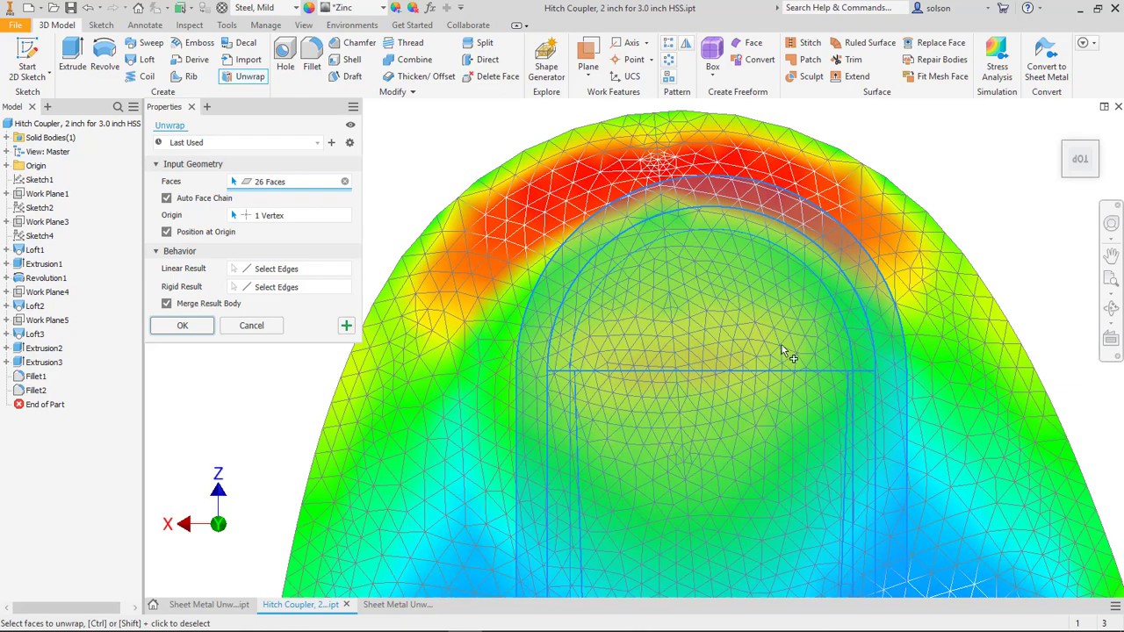
scroll(784, 351, "down", 5)
scroll(694, 293, "up", 5)
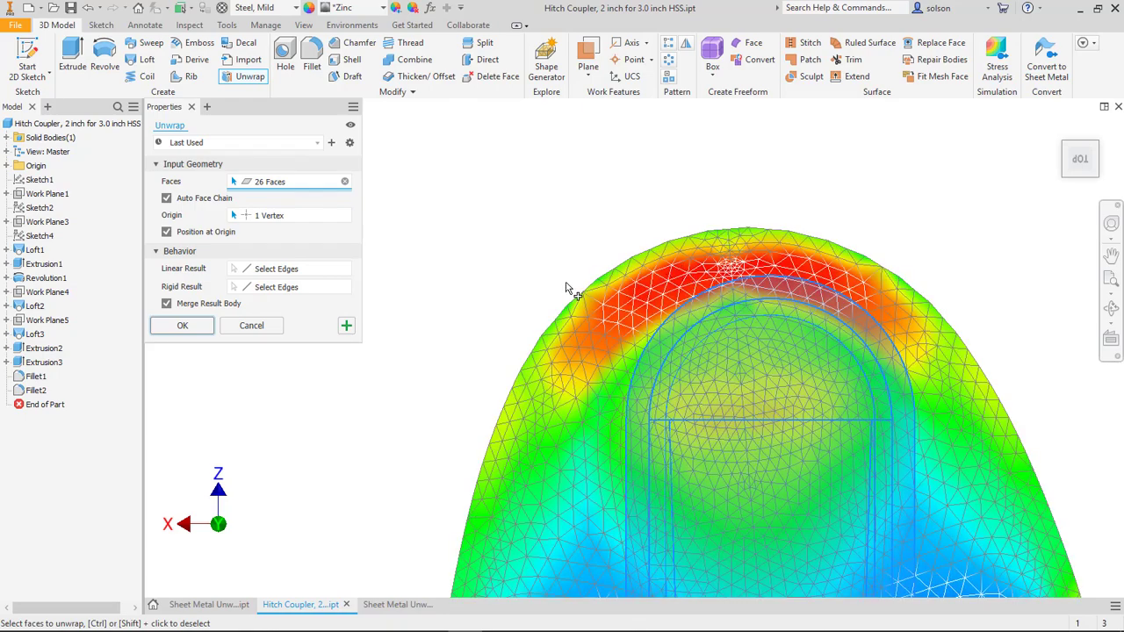
middle_click_drag(557, 254, 574, 225, "shift")
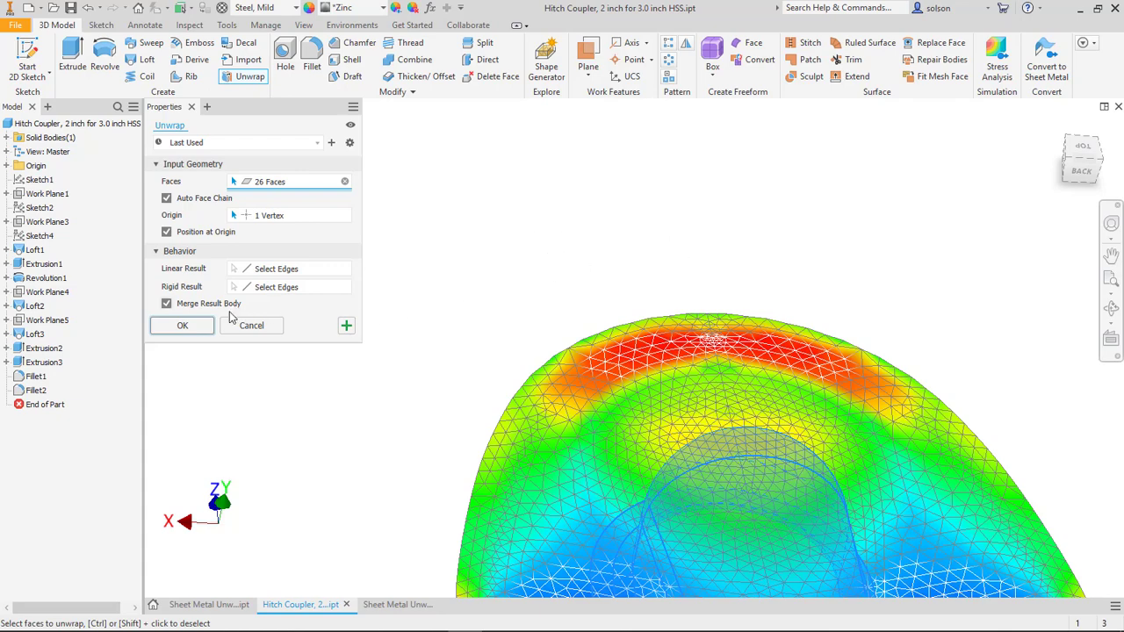
left_click(180, 327)
Inspect the coupler's flat surface against the formed body, including the outline of a side hole seen from the top.
middle_click_drag(509, 311, 552, 367, "shift")
mouse_move(629, 359)
middle_mouse_down("shift")
mouse_move(524, 321)
mouse_move(609, 241)
mouse_move(512, 313)
mouse_move(557, 351)
mouse_move(518, 355)
middle_mouse_up("shift")
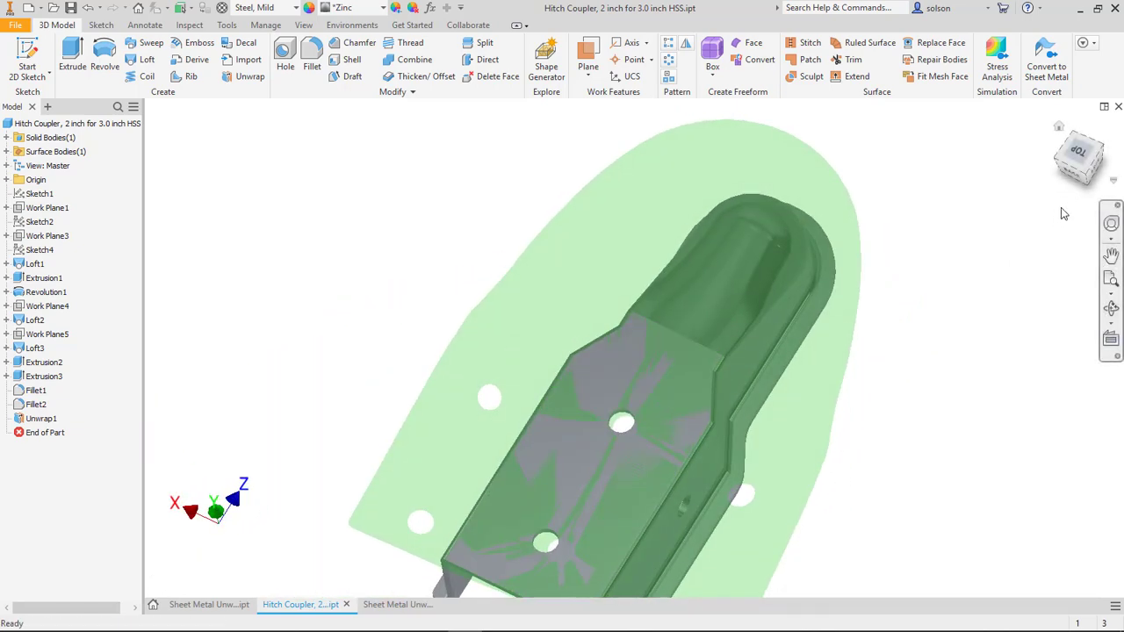
key("F5")
scroll(729, 383, "down", 8)
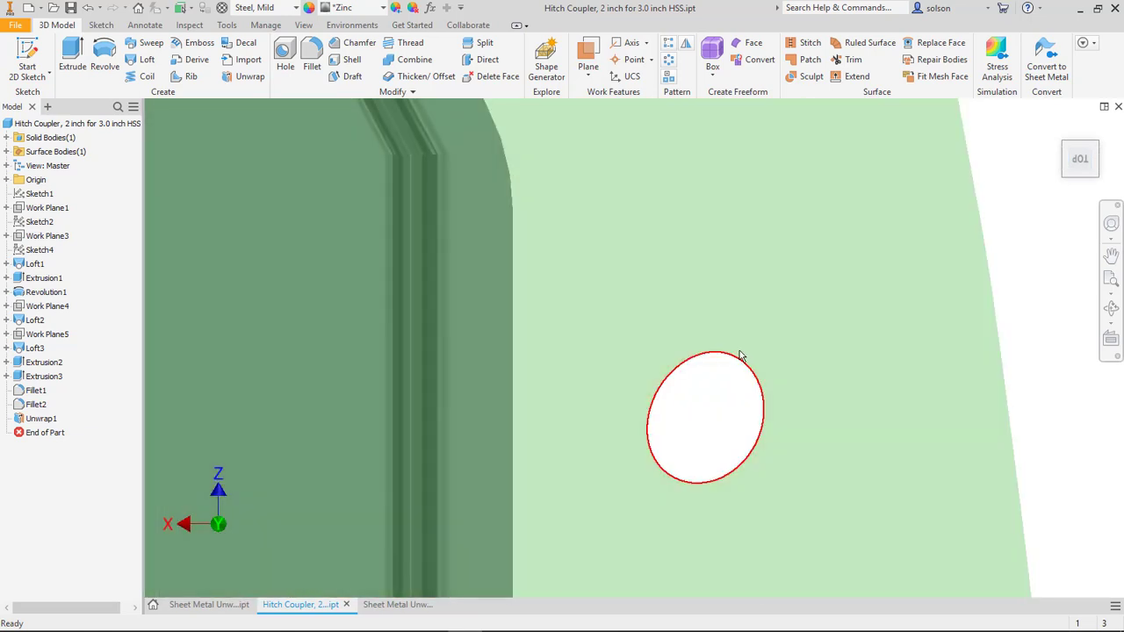
scroll(740, 356, "up", 8)
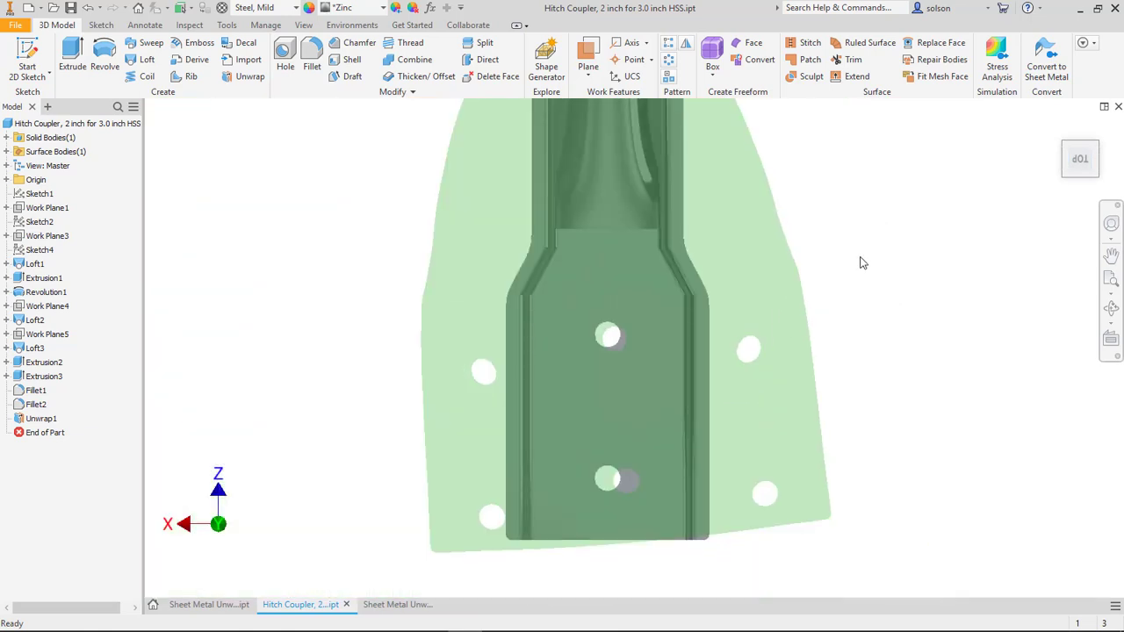